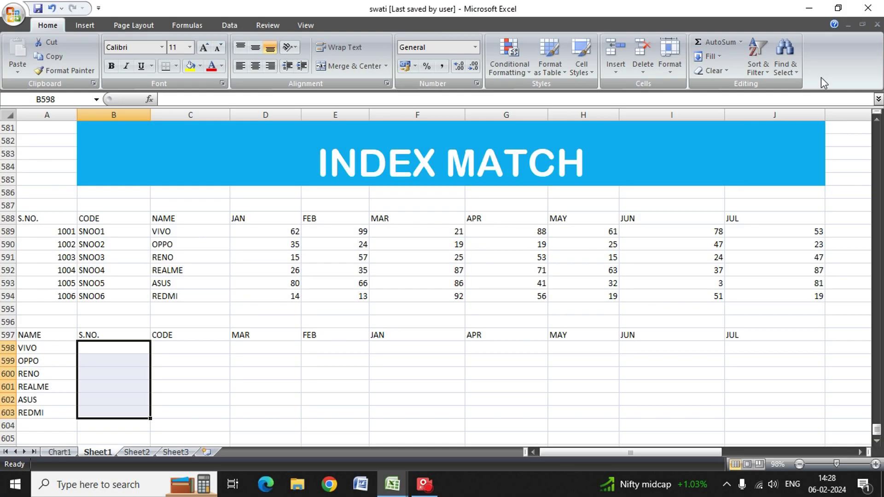
Clear the old practice INDEX and MATCH formulas from P588 and Q588.
{"action": "key", "text": "Up"}
{"action": "key", "text": "Up"}
{"action": "key", "text": "Up"}
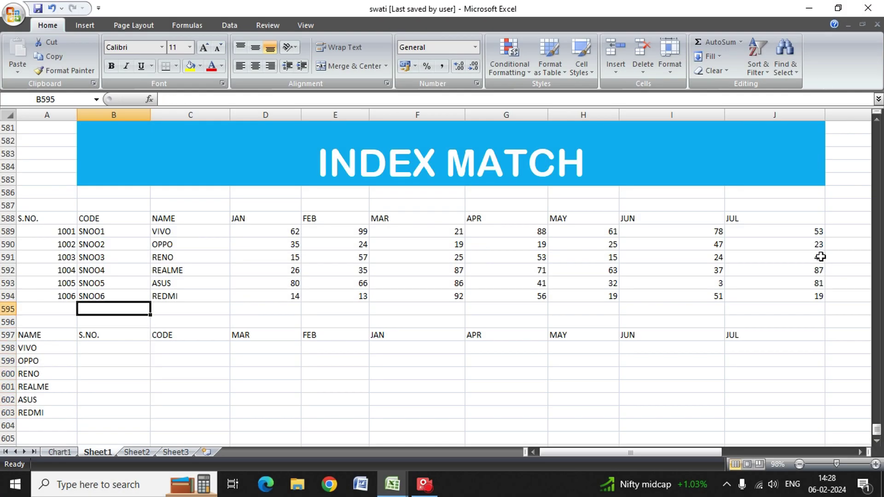
{"action": "key", "text": "Up"}
{"action": "key", "text": "Up"}
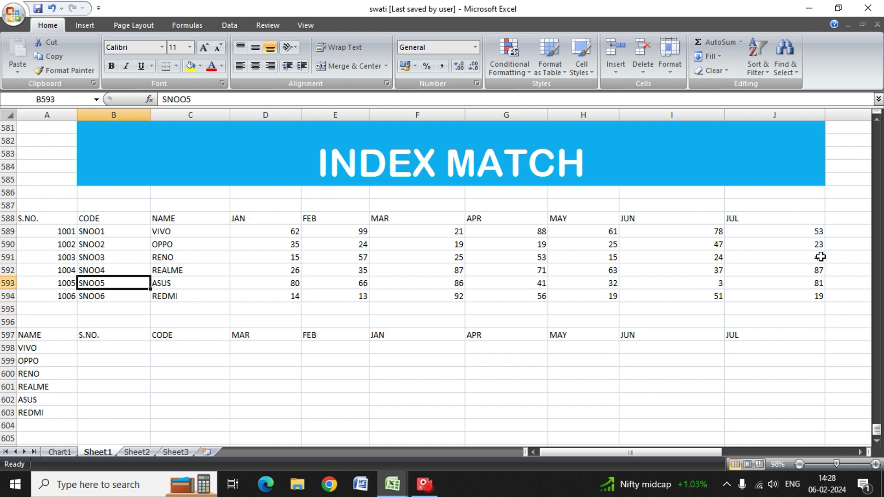
{"action": "key", "text": "Up"}
{"action": "key", "text": "Up"}
{"action": "key", "text": "Up"}
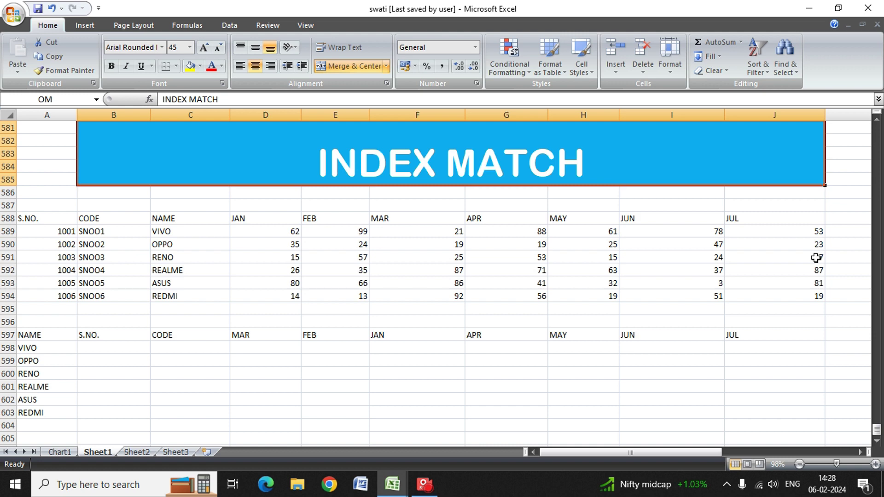
{"action": "key", "text": "Right"}
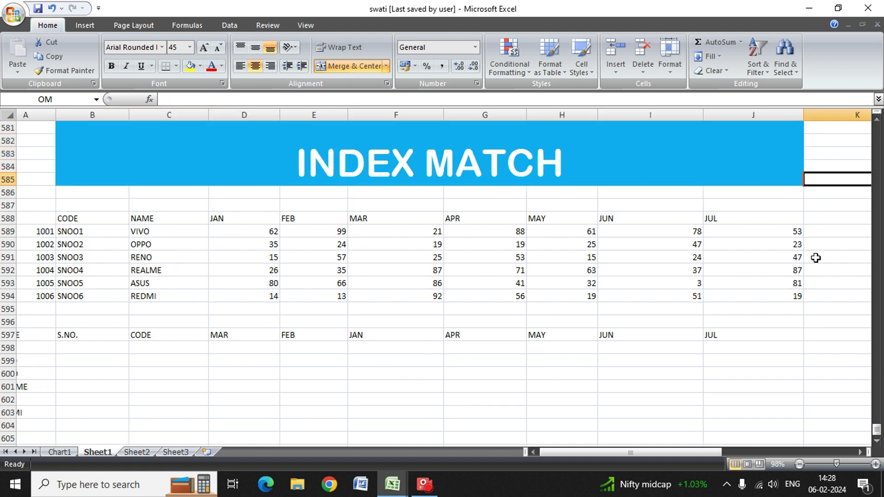
{"action": "key", "text": "Right"}
{"action": "key", "text": "Right"}
{"action": "key", "text": "Right"}
{"action": "key", "text": "Right"}
{"action": "key", "text": "Right"}
{"action": "key", "text": "Right"}
{"action": "key", "text": "Down"}
{"action": "key", "text": "Down"}
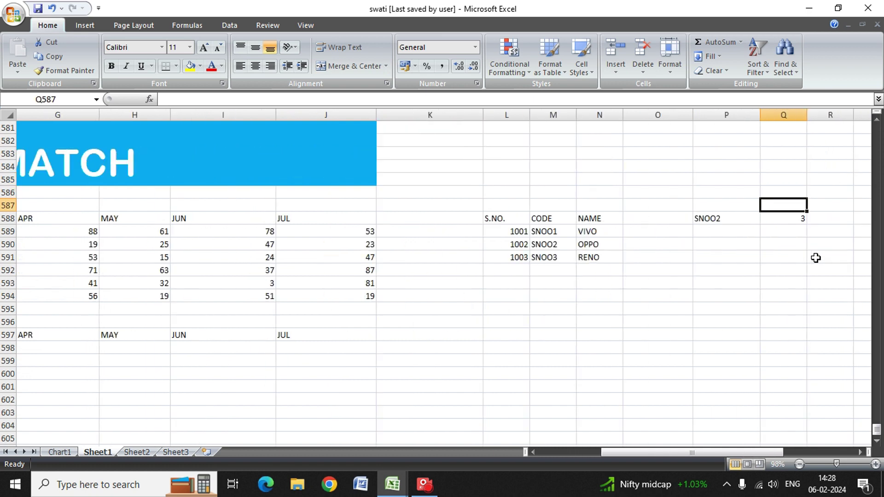
{"action": "key", "text": "Left"}
{"action": "key", "text": "Down"}
{"action": "key", "text": "Delete"}
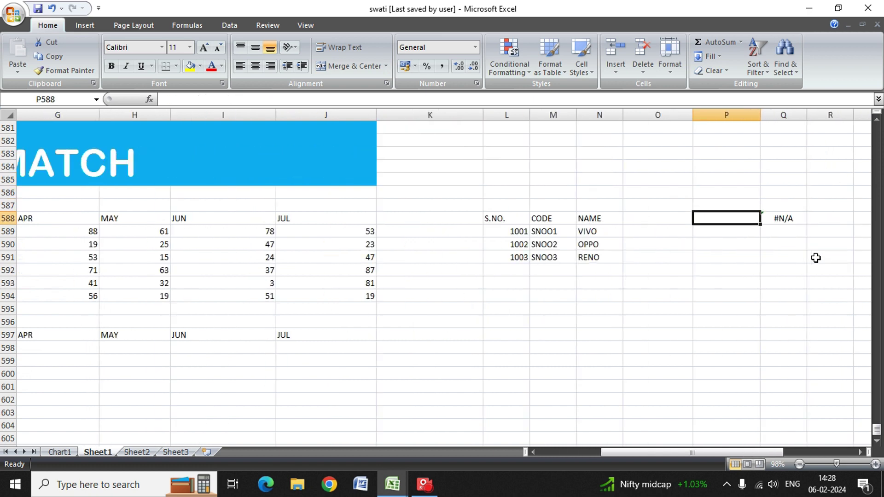
{"action": "key", "text": "Right"}
{"action": "key", "text": "Delete"}
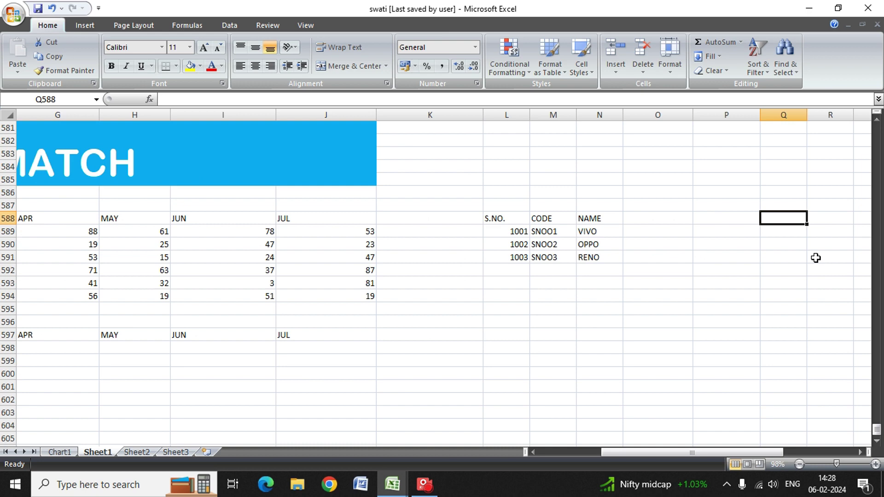
{"action": "key", "text": "Left"}
Enter =INDEX($L$588:$N$591,2,3) in P588 so it returns VIVO.
{"action": "type", "text": "=in"}
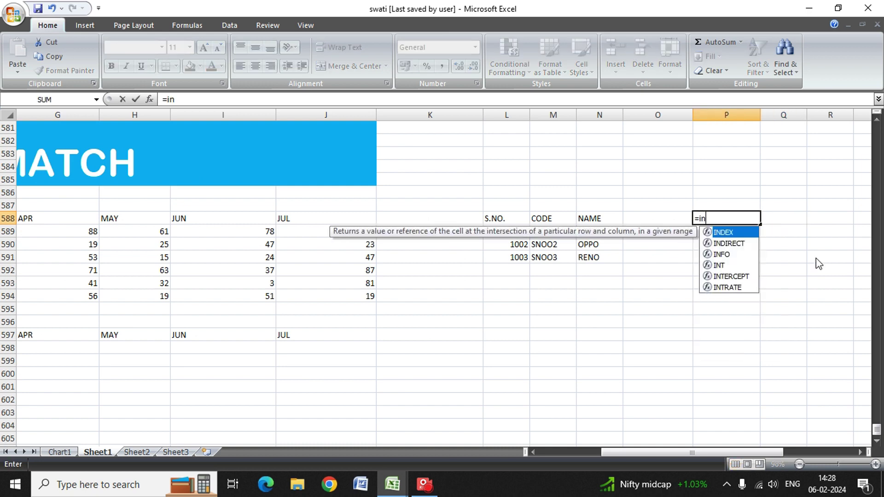
{"action": "key", "text": "Tab"}
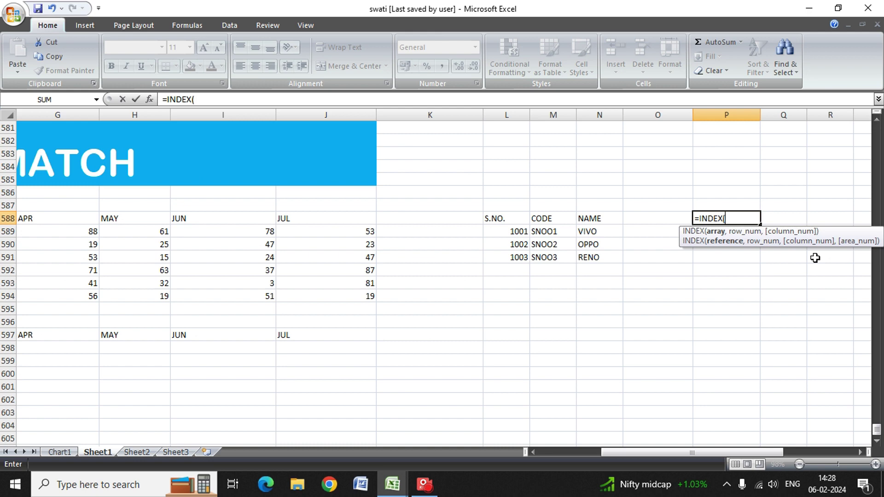
{"action": "key", "text": "Left"}
{"action": "key", "text": "Left"}
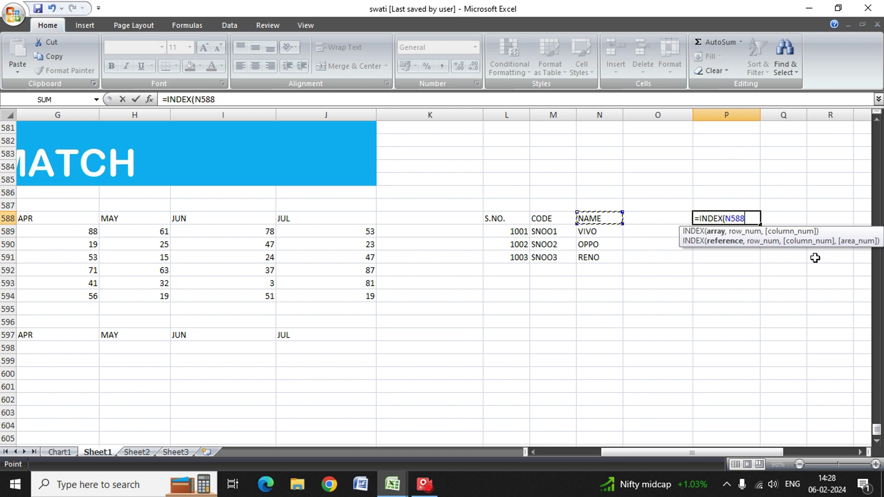
{"action": "key", "text": "shift+Down"}
{"action": "key", "text": "shift+Down"}
{"action": "key", "text": "shift+Down"}
{"action": "key", "text": "shift+Left"}
{"action": "key", "text": "shift+Left"}
{"action": "key", "text": "F4"}
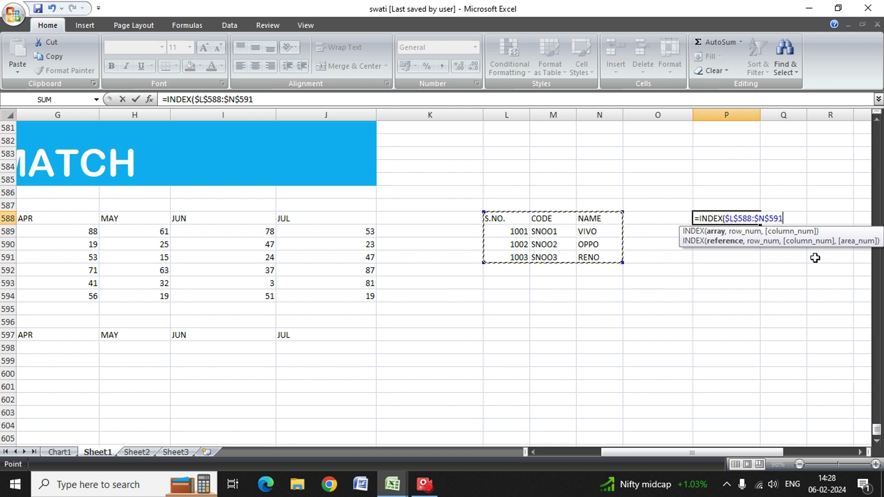
{"action": "type", "text": ","}
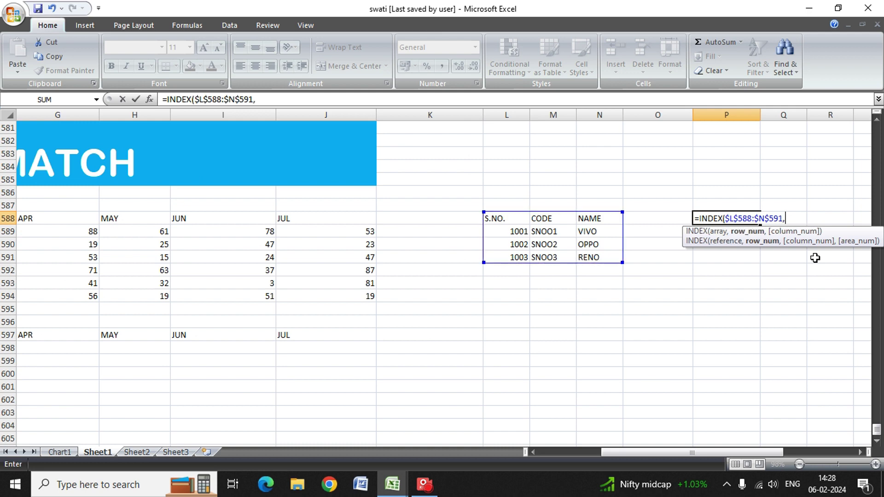
{"action": "type", "text": "2"}
{"action": "type", "text": ","}
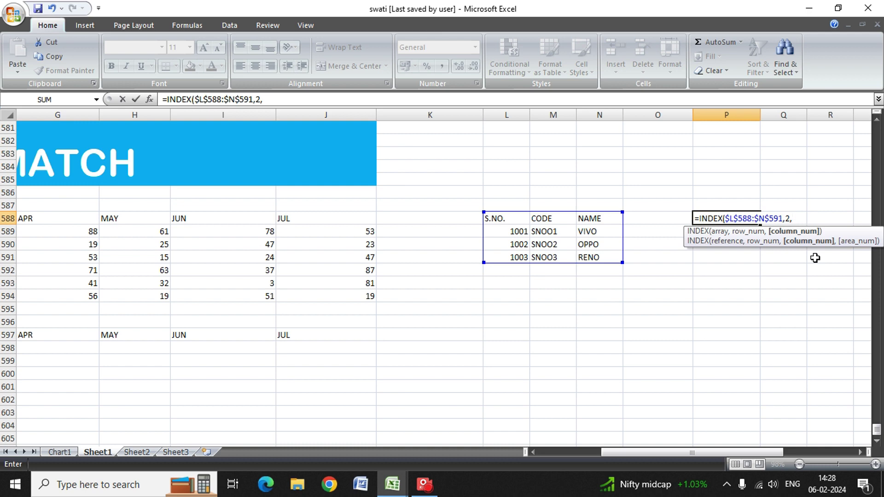
{"action": "type", "text": "3"}
{"action": "key", "text": "Return"}
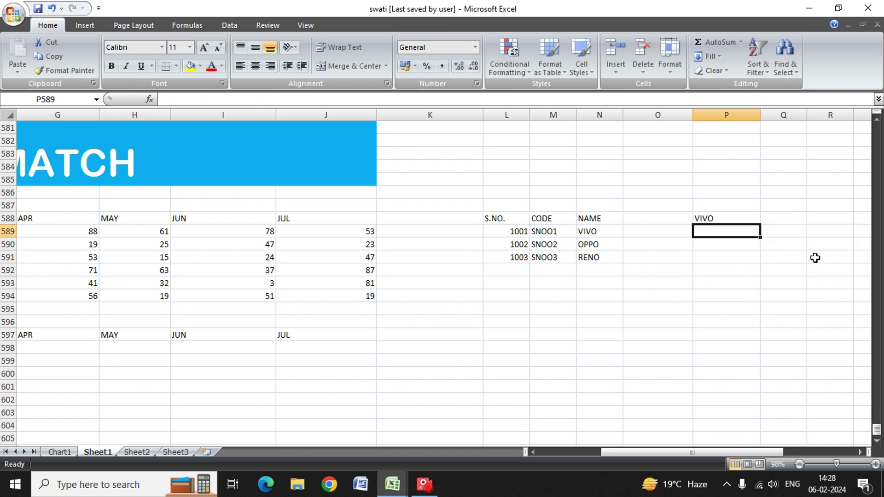
{"action": "key", "text": "Up"}
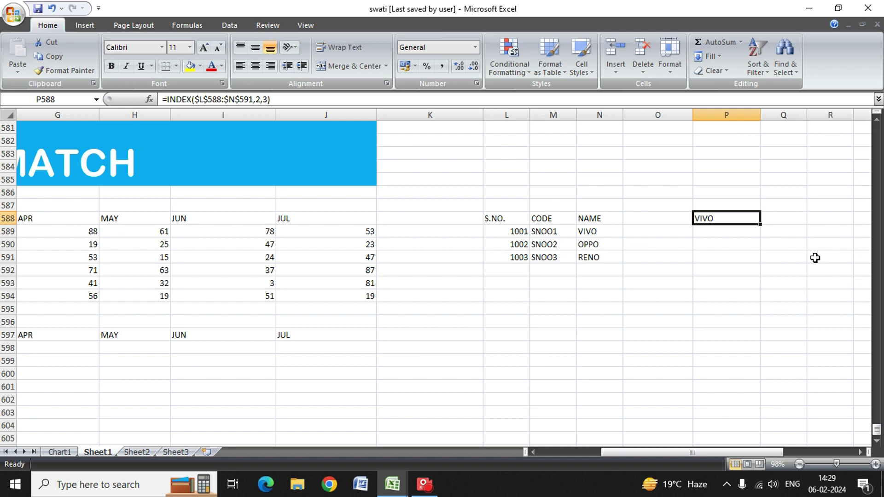
Copy the SNOO1 code into P589 beneath VIVO.
{"action": "key", "text": "Return"}
{"action": "key", "text": "Left"}
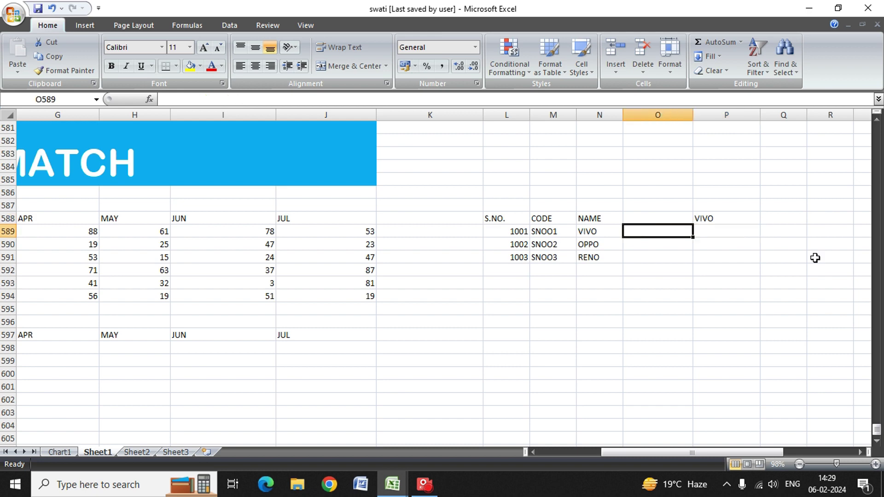
{"action": "key", "text": "Left"}
{"action": "key", "text": "Left"}
{"action": "key", "text": "ctrl+c"}
{"action": "key", "text": "Right"}
{"action": "key", "text": "Right"}
{"action": "key", "text": "Right"}
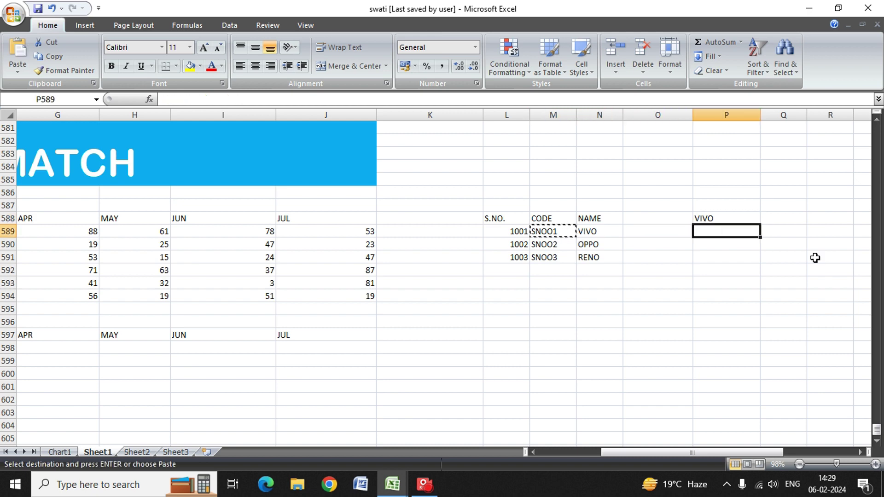
{"action": "key", "text": "Return"}
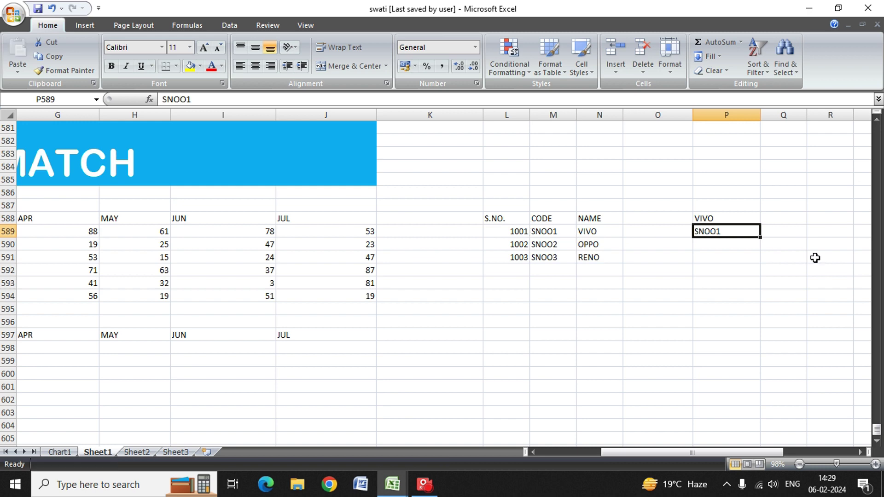
{"action": "key", "text": "Left"}
{"action": "key", "text": "Left"}
{"action": "key", "text": "Up"}
Enter =MATCH(P588,N588:N591,0) in Q588 to return VIVO's position, 2.
{"action": "key", "text": "Right"}
{"action": "key", "text": "Right"}
{"action": "key", "text": "Right"}
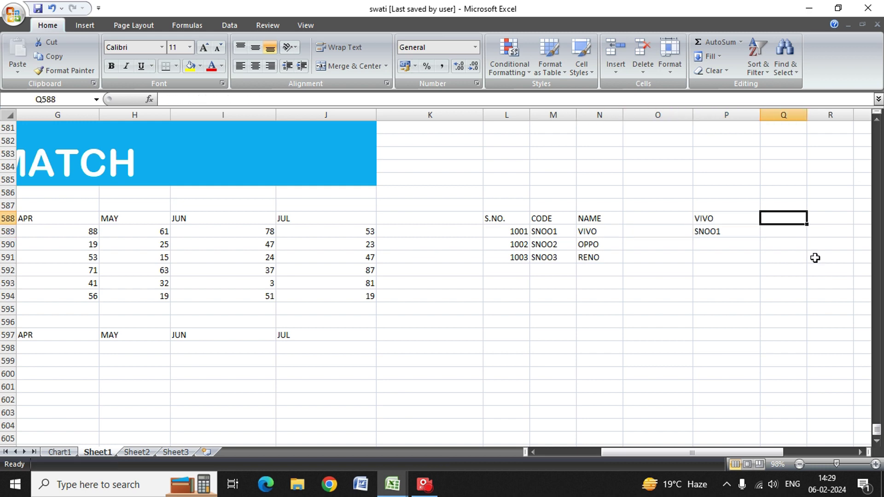
{"action": "type", "text": "=MATCH("}
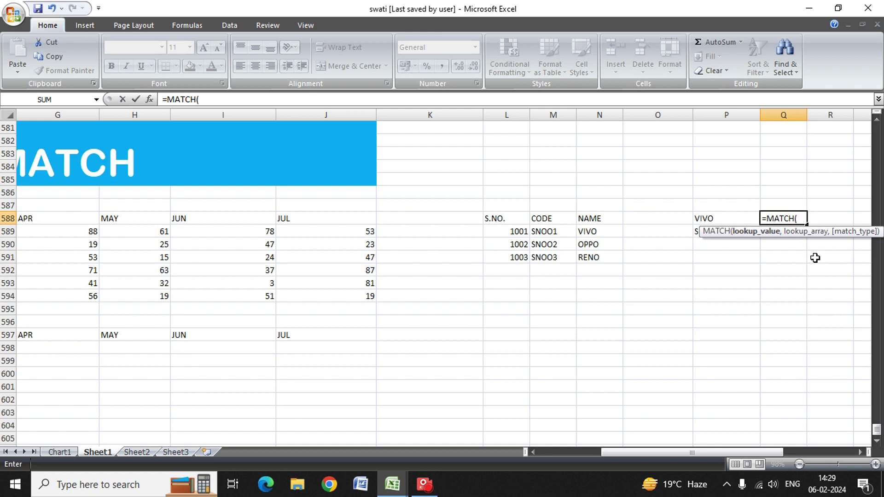
{"action": "key", "text": "Left"}
{"action": "key", "text": "Left"}
{"action": "key", "text": "Right"}
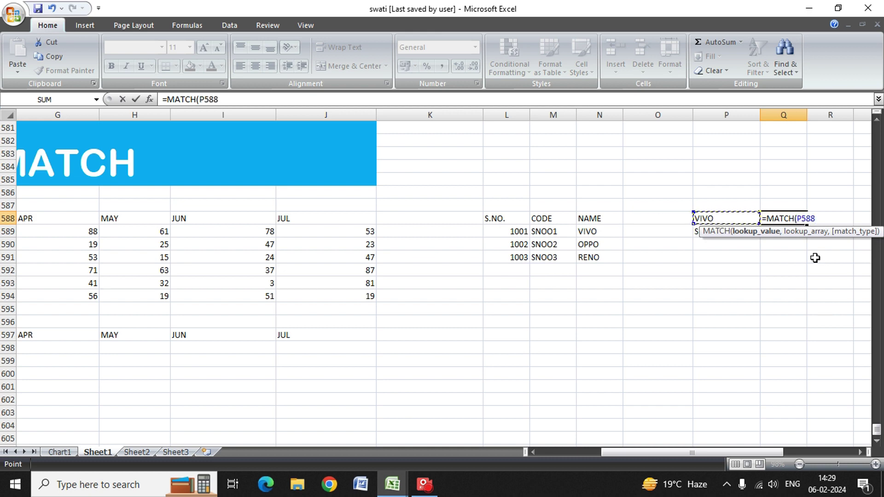
{"action": "type", "text": ","}
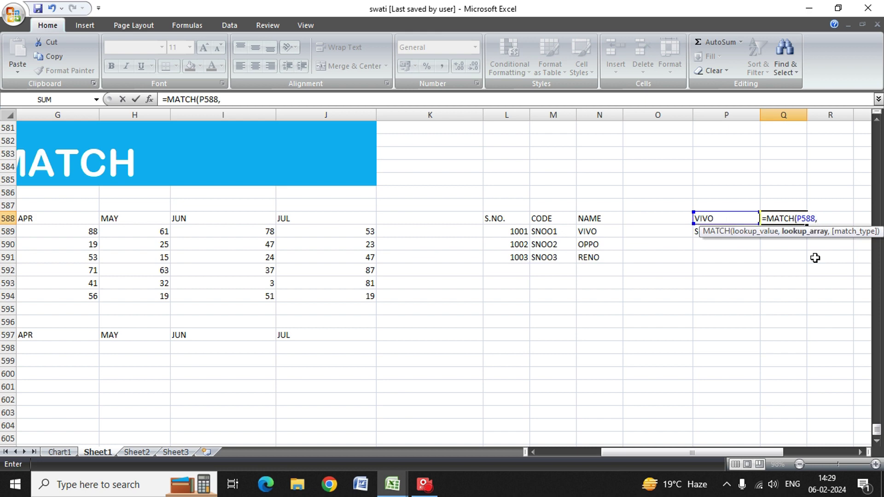
{"action": "key", "text": "Left"}
{"action": "key", "text": "Left"}
{"action": "key", "text": "Left"}
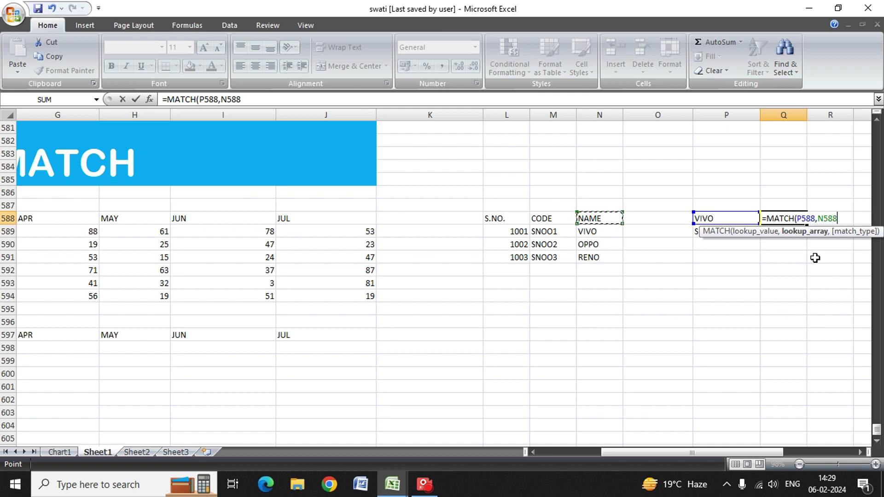
{"action": "key", "text": "shift+Page_Down"}
{"action": "key", "text": "shift+Page_Up"}
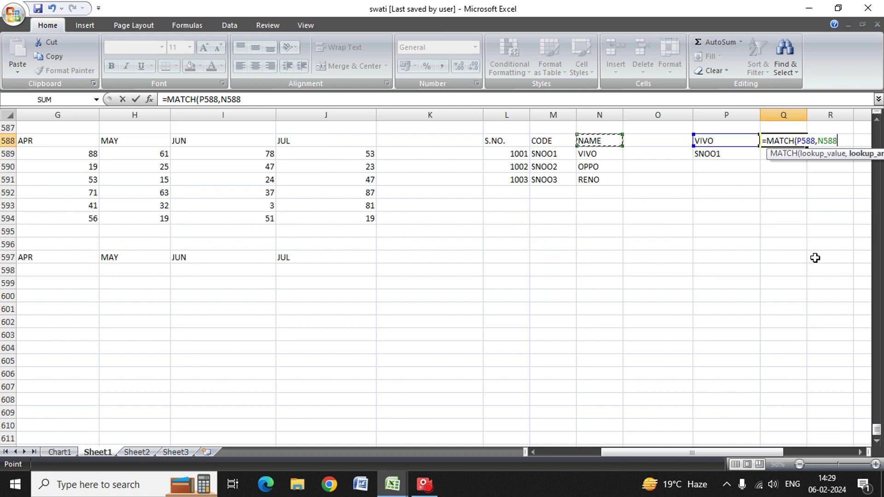
{"action": "key", "text": "shift+Down"}
{"action": "key", "text": "shift+Down"}
{"action": "key", "text": "shift+Down"}
{"action": "key", "text": "shift+Down"}
{"action": "key", "text": "shift+Up"}
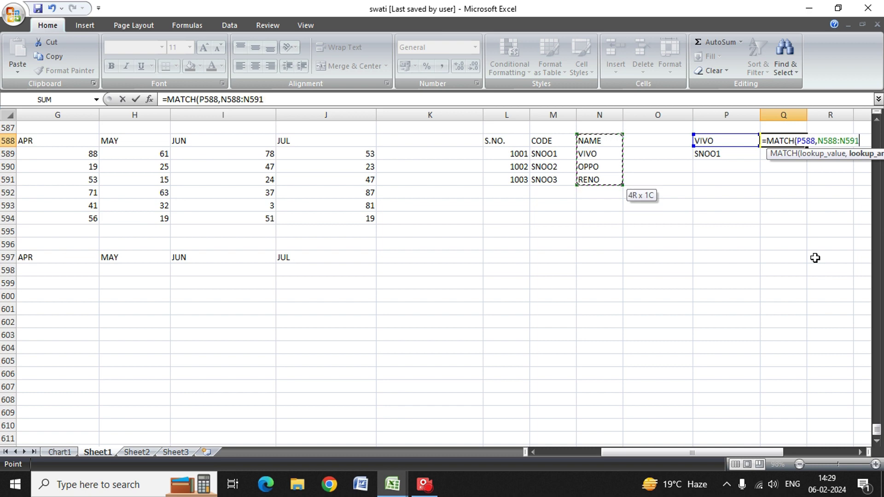
{"action": "type", "text": ",0"}
{"action": "key", "text": "Return"}
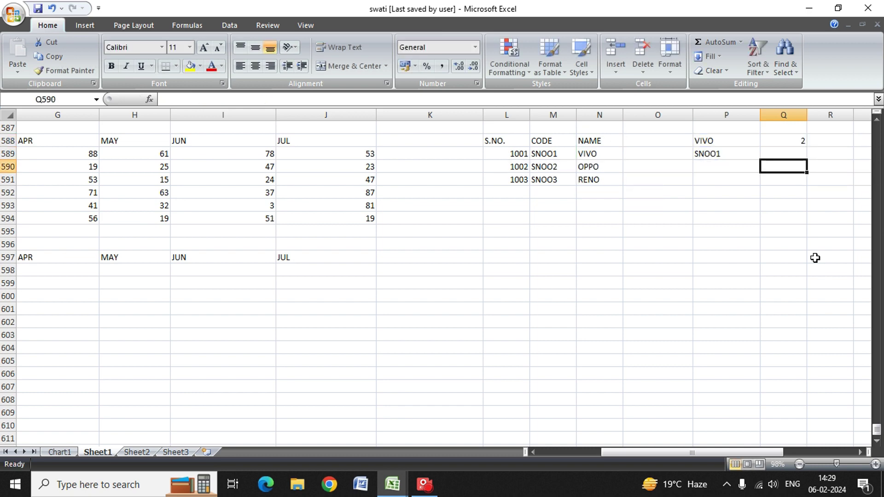
{"action": "key", "text": "Up"}
{"action": "key", "text": "Left"}
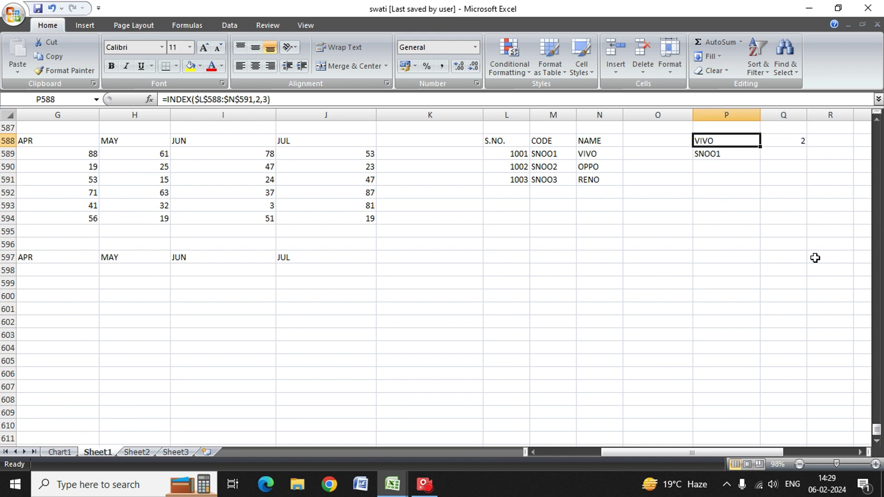
Copy OPPO from N590 into P588 as the new lookup value.
{"action": "key", "text": "Left"}
{"action": "key", "text": "Down"}
{"action": "key", "text": "Left"}
{"action": "key", "text": "Down"}
{"action": "key", "text": "ctrl+c"}
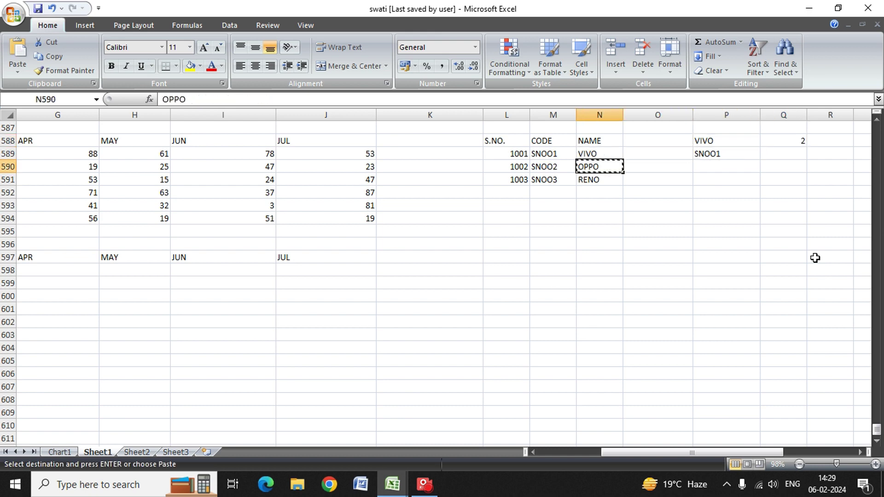
{"action": "key", "text": "Up"}
{"action": "key", "text": "Right"}
{"action": "key", "text": "Up"}
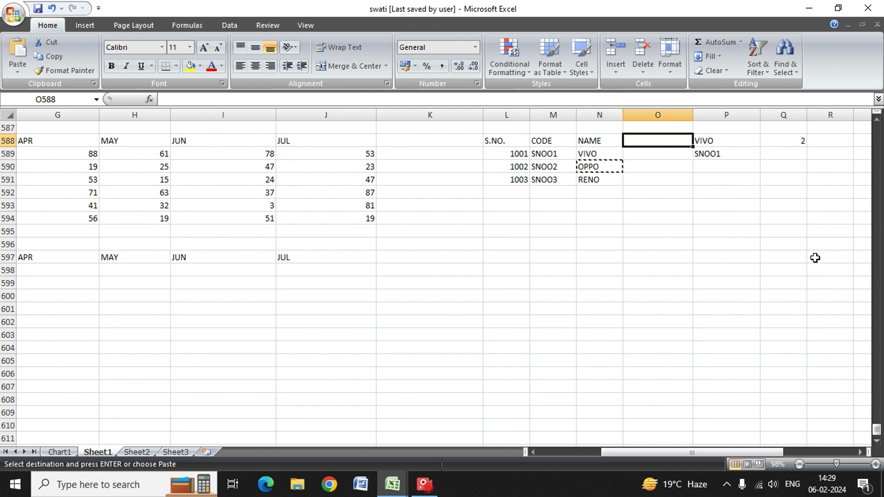
{"action": "key", "text": "Right"}
{"action": "key", "text": "Return"}
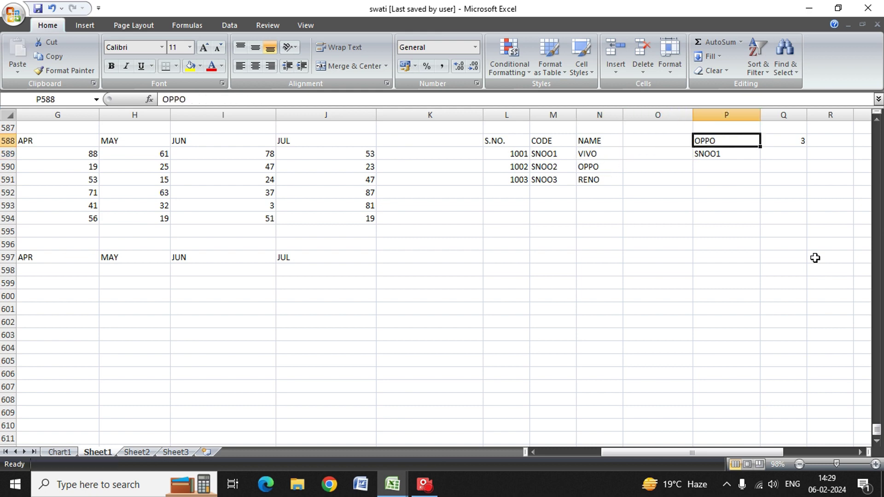
Confirm Q588 now shows 3, then return to the first S.NO. value, 1001.
{"action": "key", "text": "Right"}
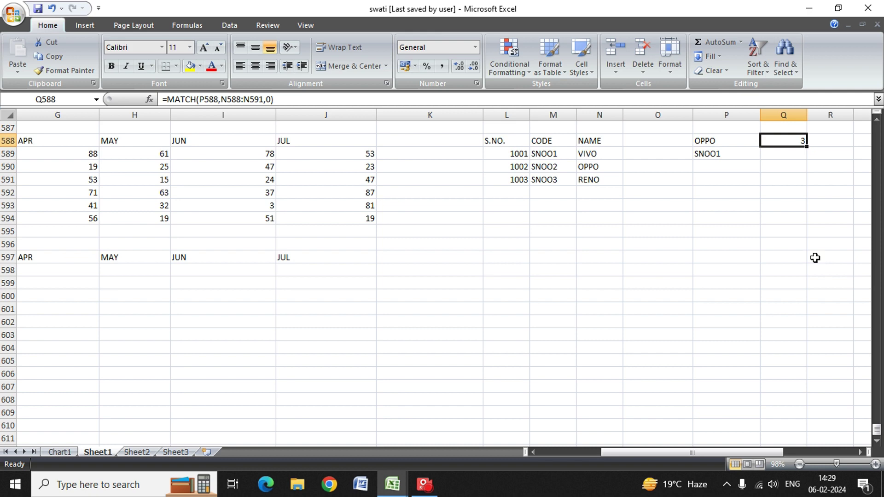
{"action": "key", "text": "Left"}
{"action": "key", "text": "Down"}
{"action": "key", "text": "Left"}
{"action": "key", "text": "Left"}
{"action": "key", "text": "Home"}
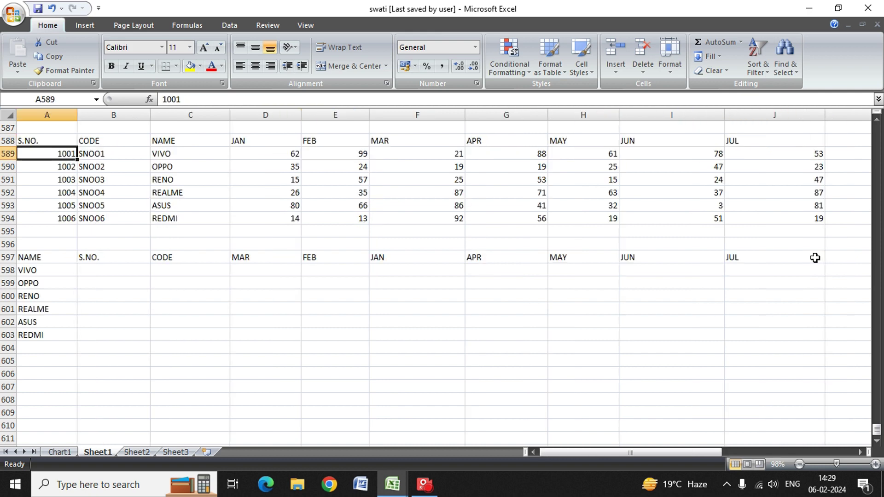
Review the sheet from the INDEX MATCH title down through the lower table's names, ending beside VIVO.
{"action": "key", "text": "Up"}
{"action": "key", "text": "Up"}
{"action": "key", "text": "Up"}
{"action": "key", "text": "Up"}
{"action": "key", "text": "Up"}
{"action": "key", "text": "Up"}
{"action": "key", "text": "Up"}
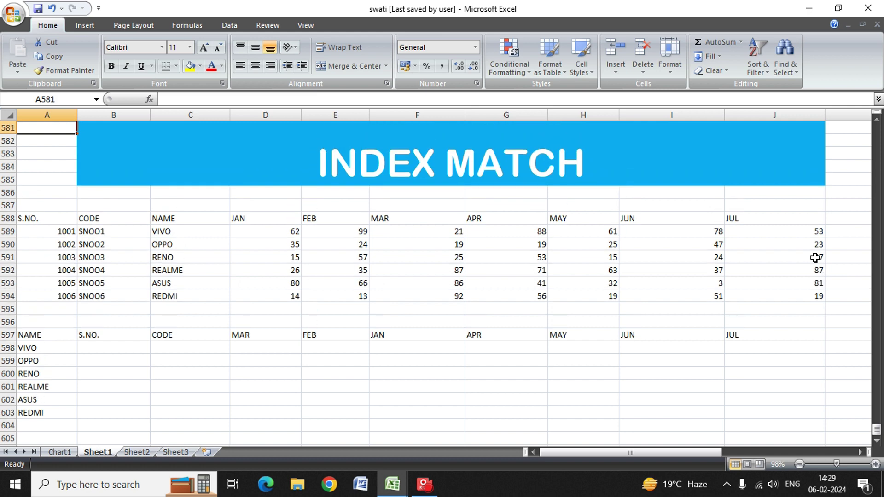
{"action": "key", "text": "Up"}
{"action": "key", "text": "Down"}
{"action": "key", "text": "Right"}
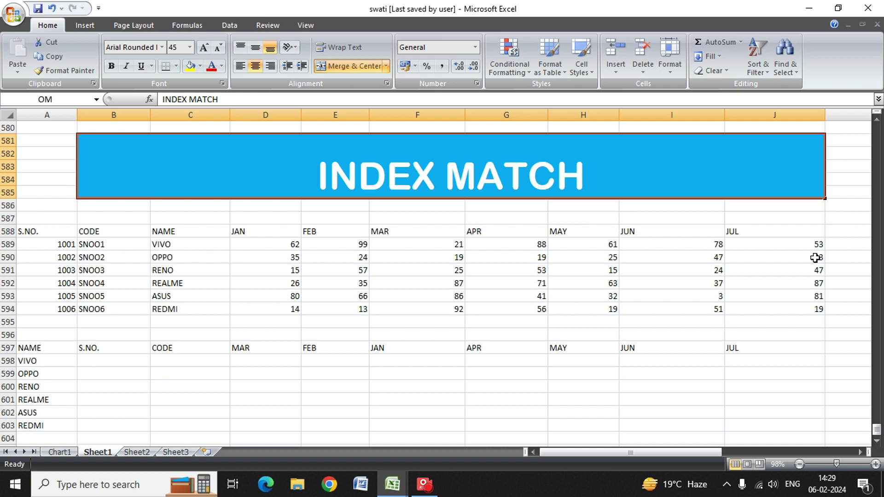
{"action": "key", "text": "Down"}
{"action": "key", "text": "Down"}
{"action": "key", "text": "Down"}
{"action": "key", "text": "Down"}
{"action": "key", "text": "Left"}
{"action": "key", "text": "Down"}
{"action": "key", "text": "Down"}
{"action": "key", "text": "Down"}
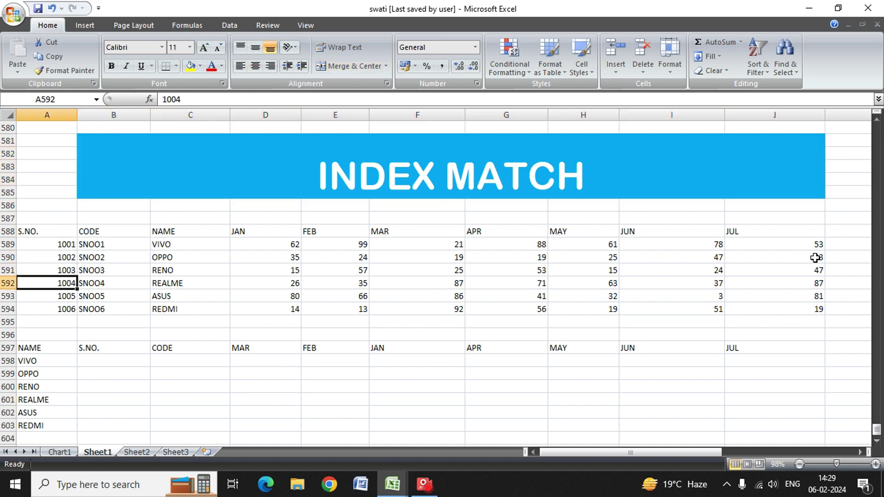
{"action": "key", "text": "Down"}
{"action": "key", "text": "Down"}
{"action": "key", "text": "Down"}
{"action": "key", "text": "Down"}
{"action": "key", "text": "Up"}
{"action": "key", "text": "Up"}
{"action": "key", "text": "Up"}
{"action": "key", "text": "Up"}
{"action": "key", "text": "Up"}
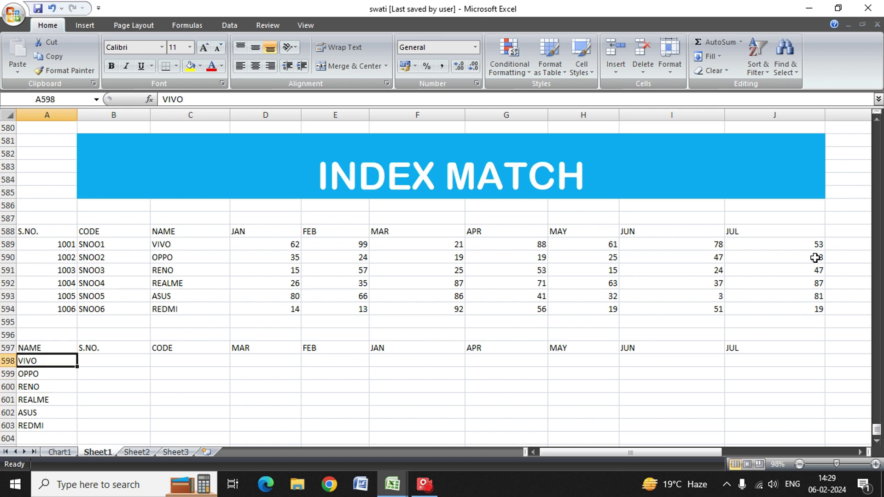
{"action": "key", "text": "Down"}
{"action": "key", "text": "Down"}
{"action": "key", "text": "Down"}
{"action": "key", "text": "Down"}
{"action": "key", "text": "Down"}
{"action": "key", "text": "Up"}
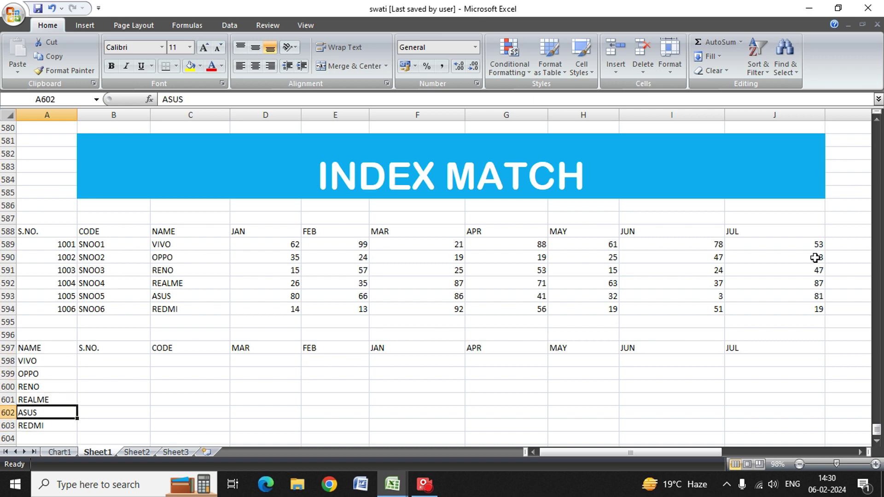
{"action": "key", "text": "Up"}
{"action": "key", "text": "Up"}
{"action": "key", "text": "Up"}
{"action": "key", "text": "Up"}
{"action": "key", "text": "Up"}
{"action": "key", "text": "Down"}
{"action": "key", "text": "Down"}
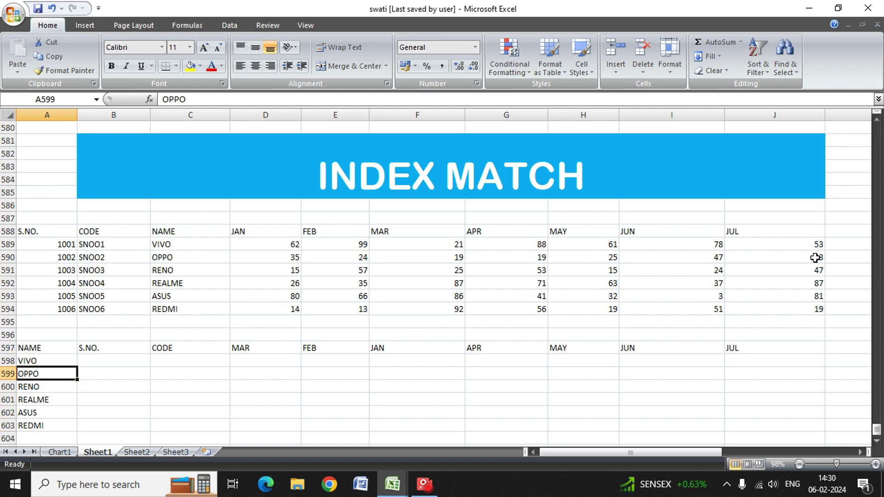
{"action": "key", "text": "Down"}
{"action": "key", "text": "Down"}
{"action": "key", "text": "Down"}
{"action": "key", "text": "Down"}
{"action": "key", "text": "Up"}
{"action": "key", "text": "Up"}
{"action": "key", "text": "Up"}
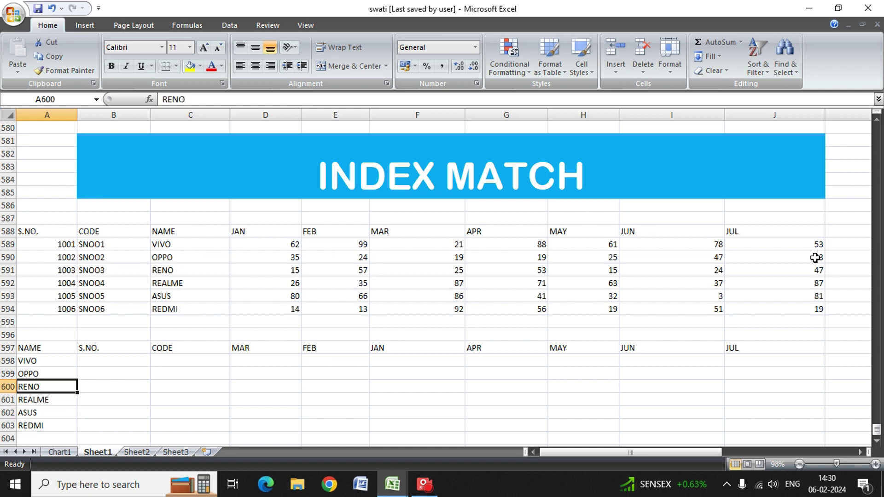
{"action": "key", "text": "Up"}
{"action": "key", "text": "Up"}
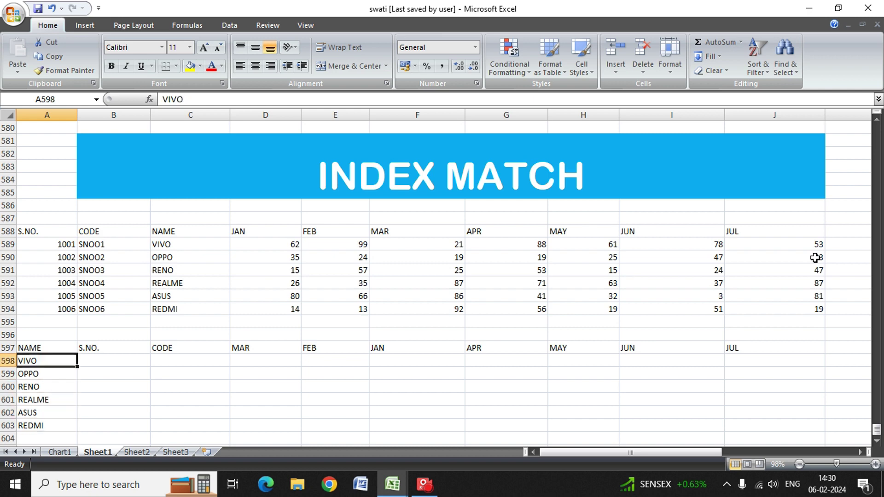
{"action": "key", "text": "Right"}
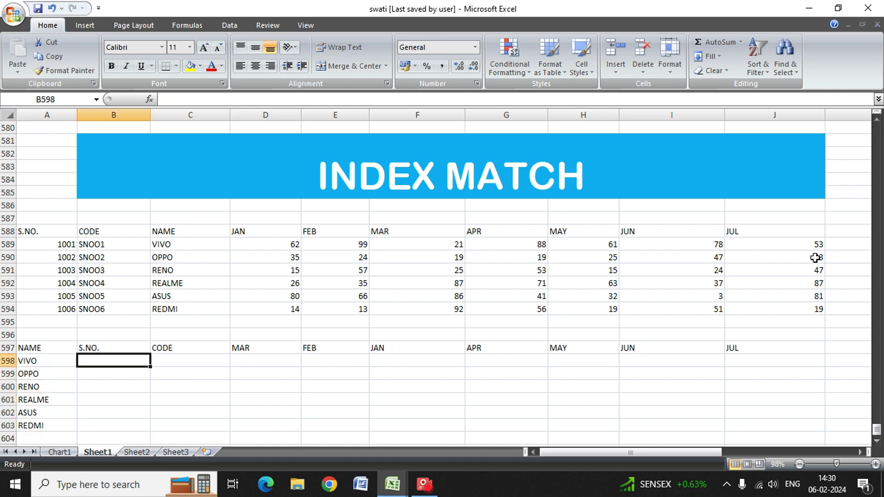
Start =INDEX($A$588:$A$594, in B598 with the absolute S.NO. range.
{"action": "type", "text": "="}
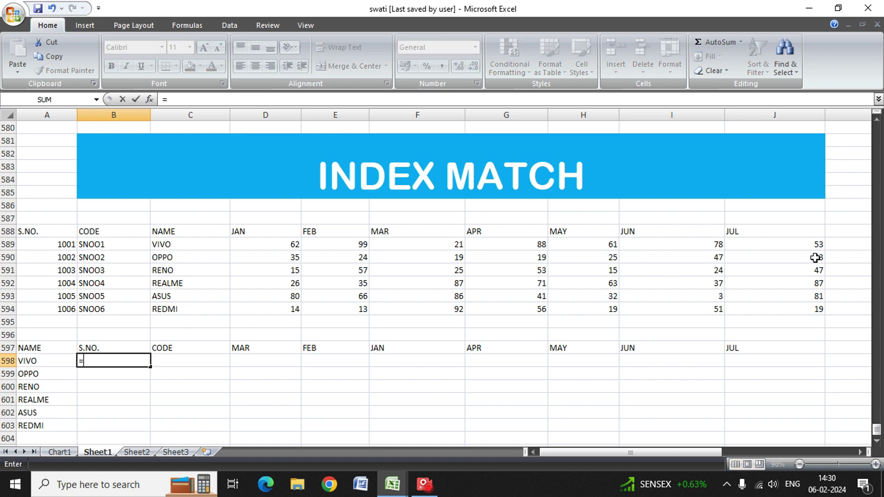
{"action": "type", "text": "IN"}
{"action": "key", "text": "Tab"}
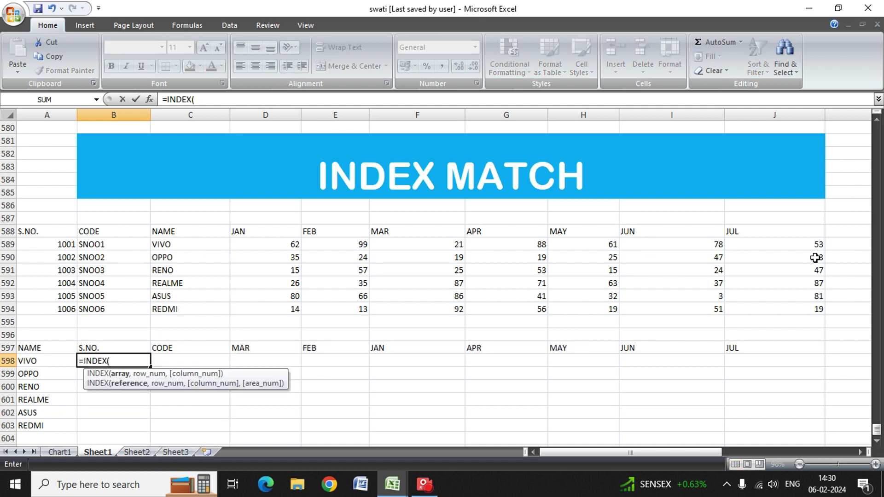
{"action": "key", "text": "Left"}
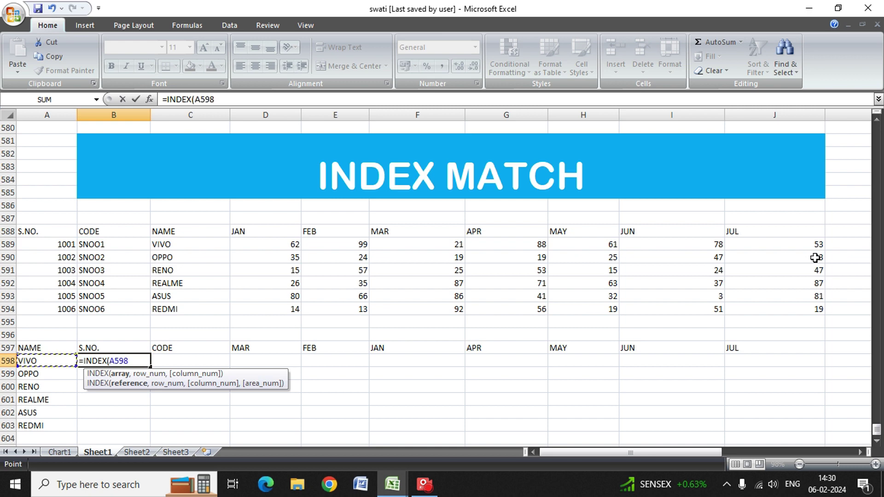
{"action": "key", "text": "Up"}
{"action": "key", "text": "Up"}
{"action": "key", "text": "Up"}
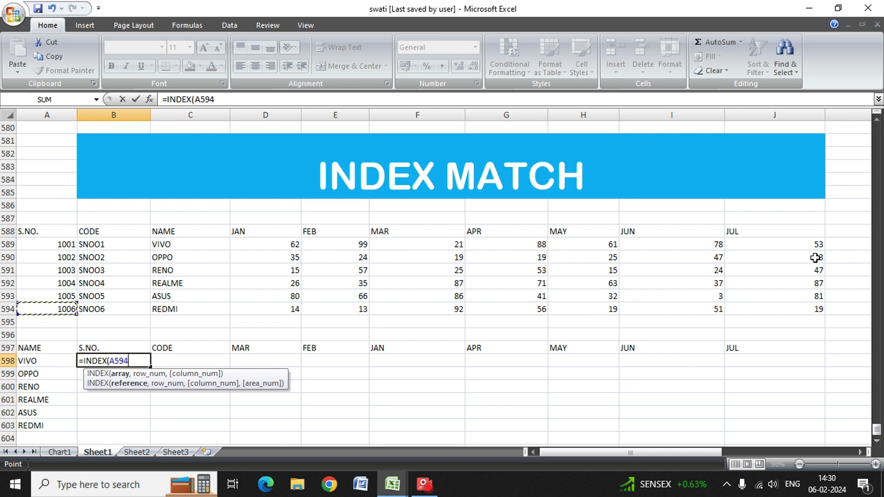
{"action": "key", "text": "ctrl+shift+Up"}
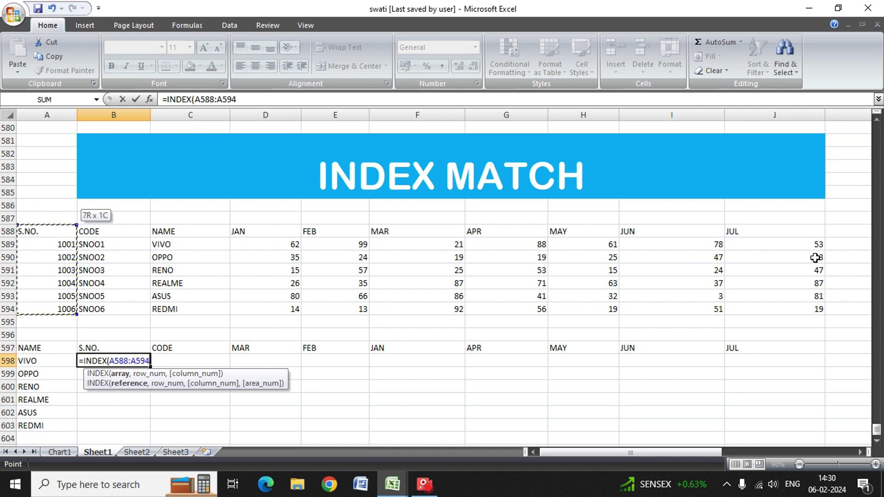
{"action": "key", "text": "F4"}
Add MATCH($A598,$C$588:$C$594,0) as the row argument to find VIVO's row.
{"action": "type", "text": ",m"}
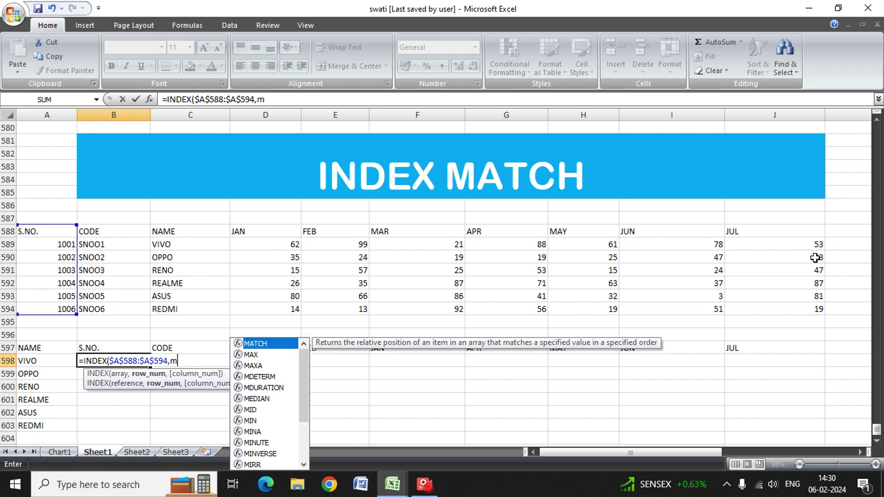
{"action": "key", "text": "Tab"}
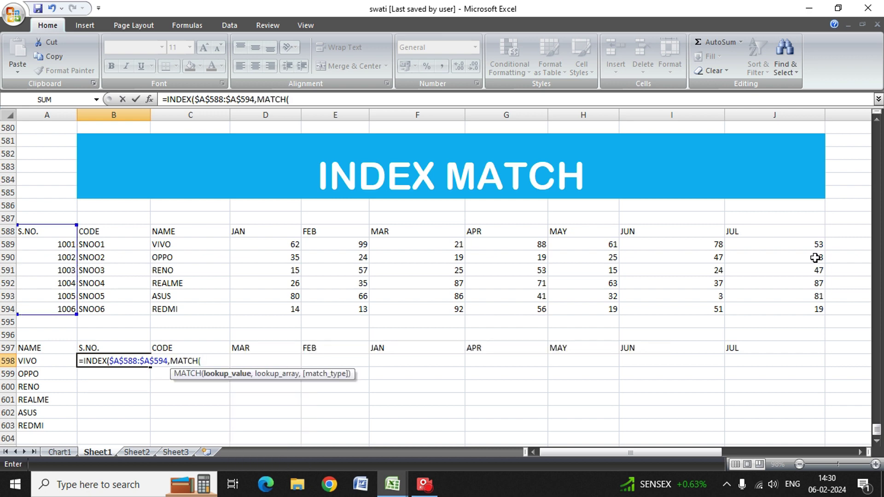
{"action": "key", "text": "Left"}
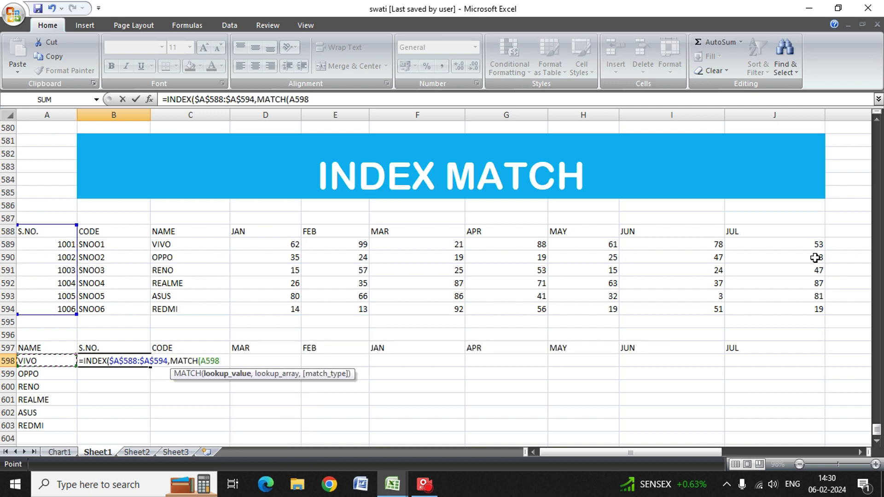
{"action": "key", "text": "F4"}
{"action": "key", "text": "F4"}
{"action": "key", "text": "F4"}
{"action": "type", "text": ","}
{"action": "key", "text": "Up"}
{"action": "key", "text": "Right"}
{"action": "key", "text": "Up"}
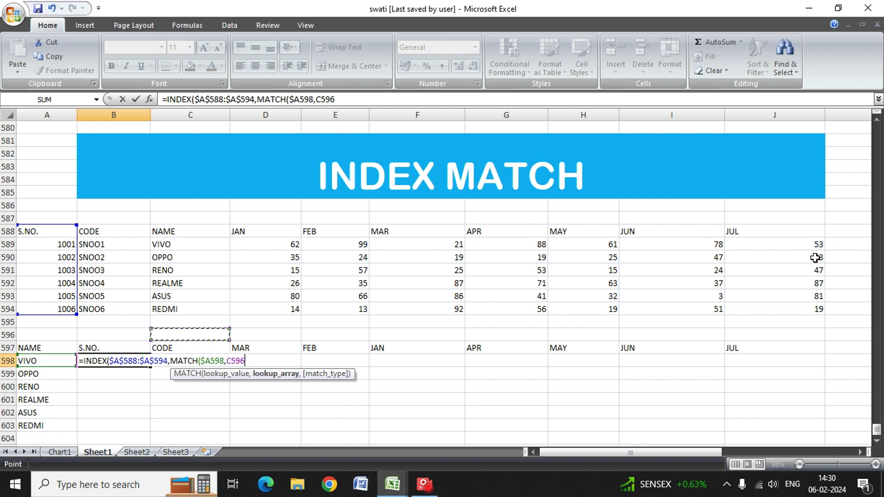
{"action": "key", "text": "Up"}
{"action": "key", "text": "Up"}
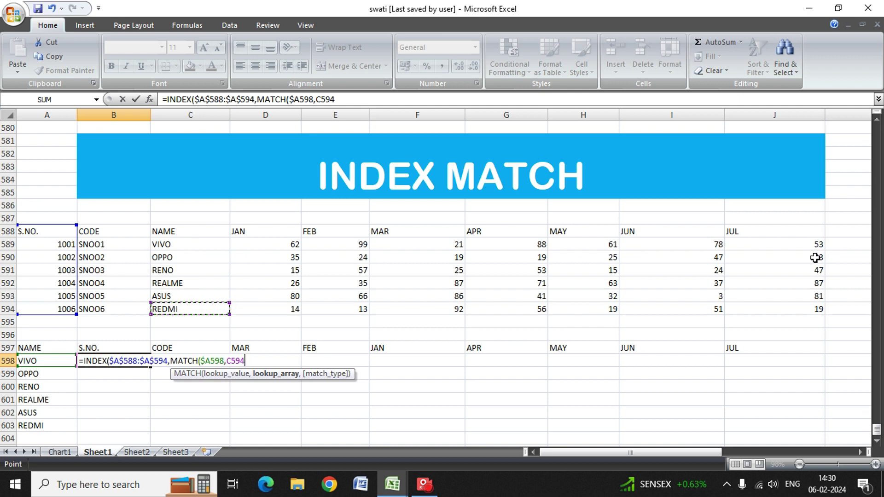
{"action": "key", "text": "ctrl+shift+Up"}
{"action": "key", "text": "F4"}
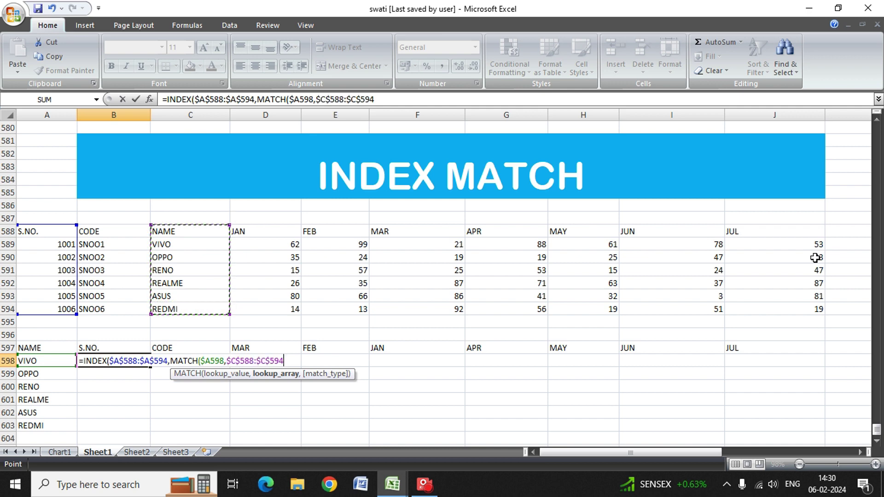
{"action": "type", "text": ",0)"}
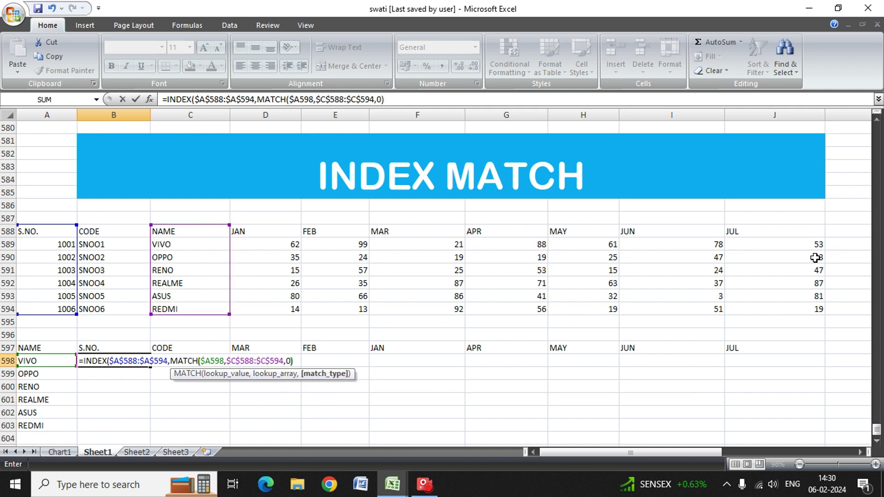
{"action": "type", "text": ",0)"}
Enter B598's formula and fill it down B598:B603 so S.NO. shows 1001–1006.
{"action": "key", "text": "Return"}
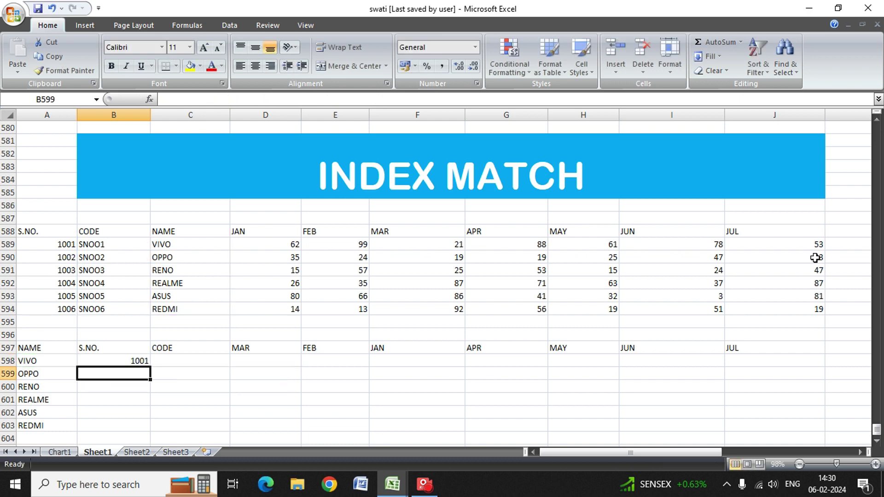
{"action": "key", "text": "Up"}
{"action": "key", "text": "shift+Down"}
{"action": "key", "text": "shift+Down"}
{"action": "key", "text": "shift+Down"}
{"action": "key", "text": "shift+Down"}
{"action": "key", "text": "shift+Down"}
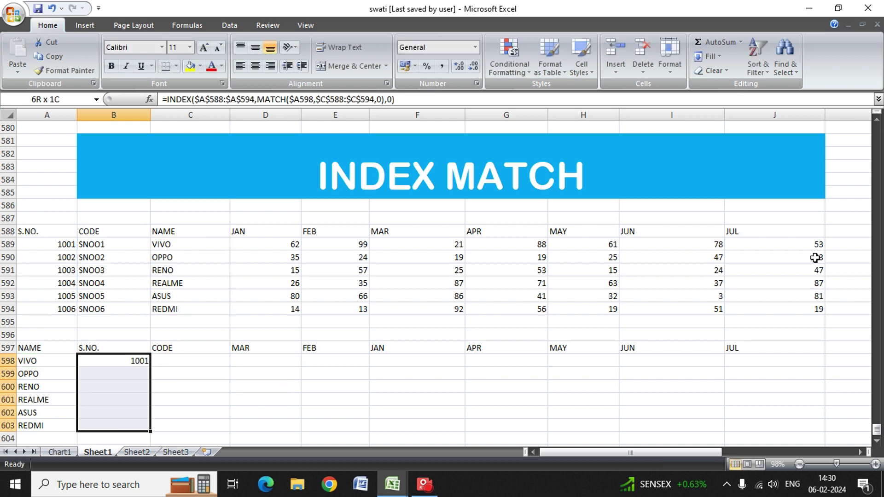
{"action": "key", "text": "ctrl+d"}
{"action": "key", "text": "Right"}
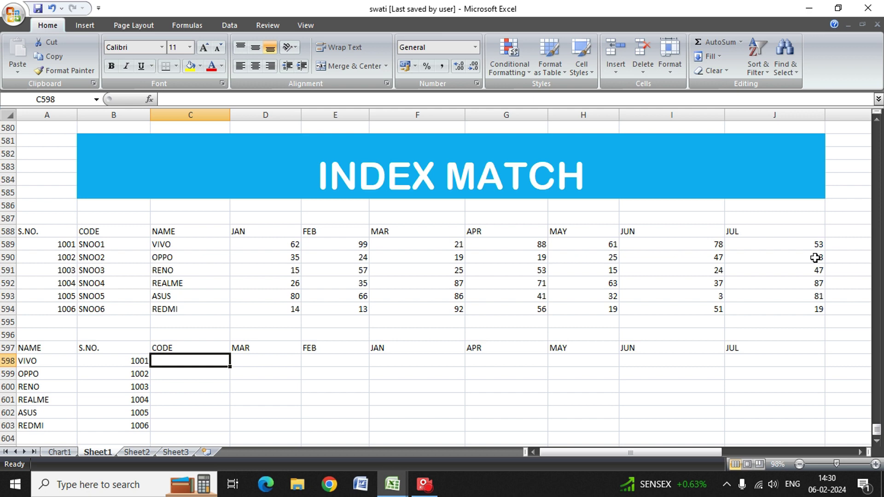
Start =INDEX($B$588:$B$594, in C598 with the absolute CODE range.
{"action": "type", "text": "="}
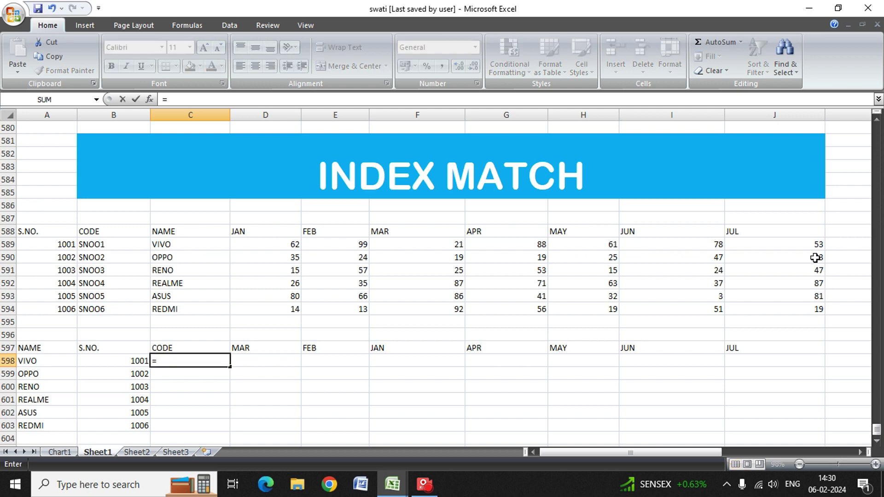
{"action": "key", "text": "Escape"}
{"action": "key", "text": "Escape"}
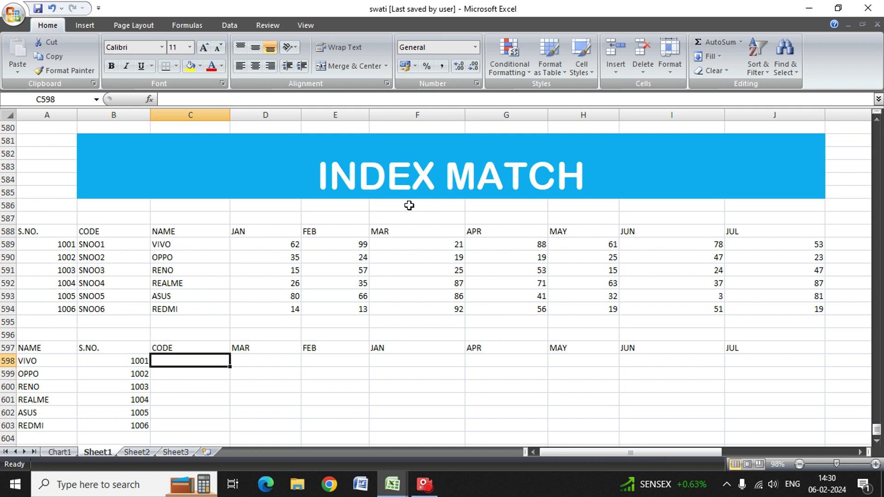
{"action": "type", "text": "="}
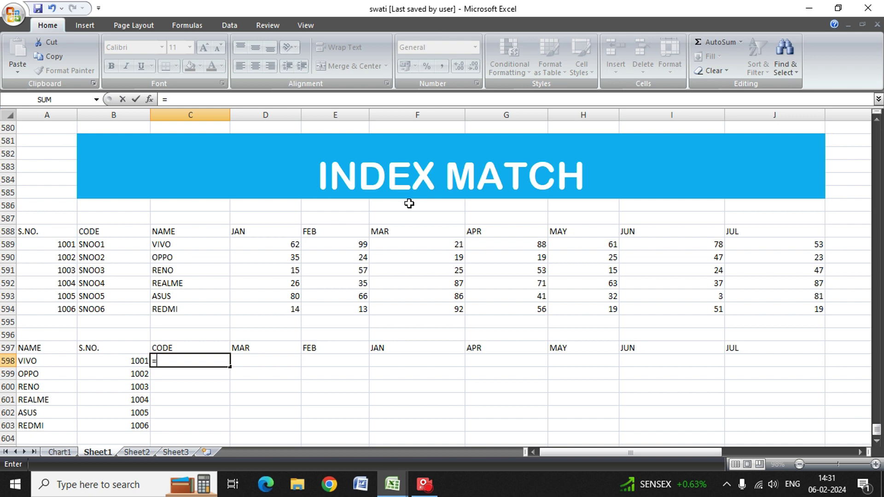
{"action": "type", "text": "in"}
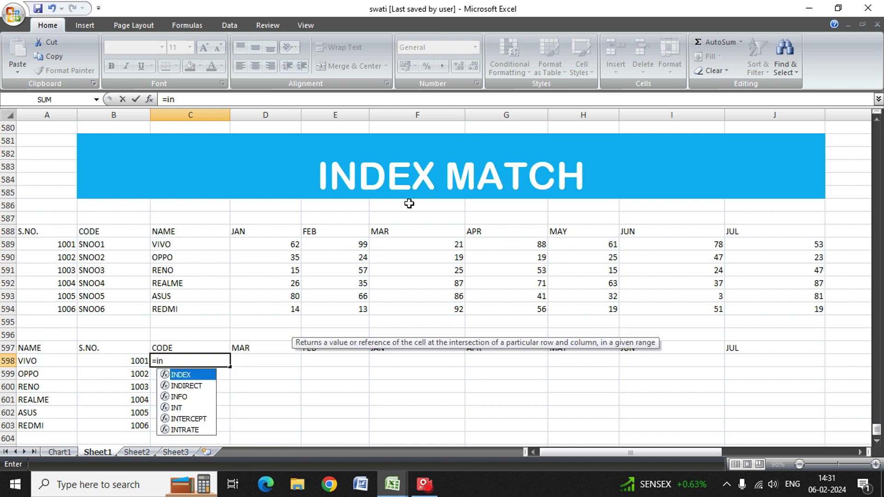
{"action": "key", "text": "Tab"}
{"action": "key", "text": "Up"}
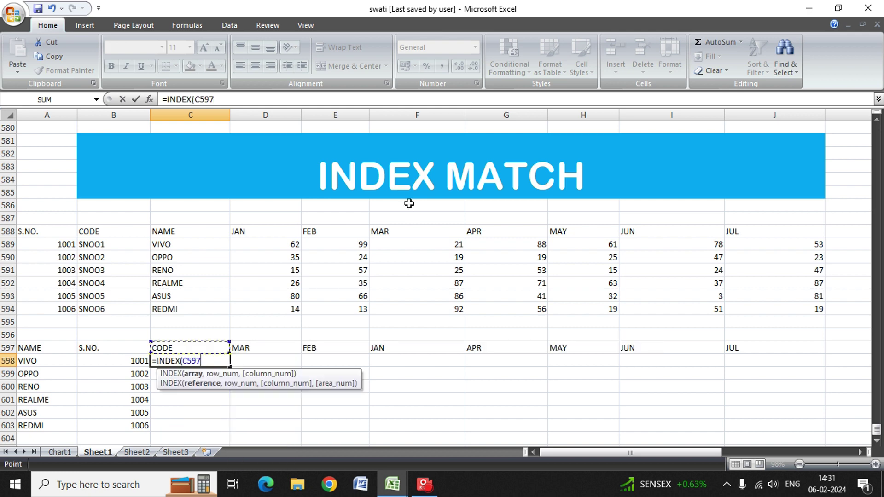
{"action": "key", "text": "Left"}
{"action": "key", "text": "Left"}
{"action": "key", "text": "Up"}
{"action": "key", "text": "Up"}
{"action": "key", "text": "Right"}
{"action": "key", "text": "shift+Up"}
{"action": "key", "text": "shift+Up"}
{"action": "key", "text": "shift+Up"}
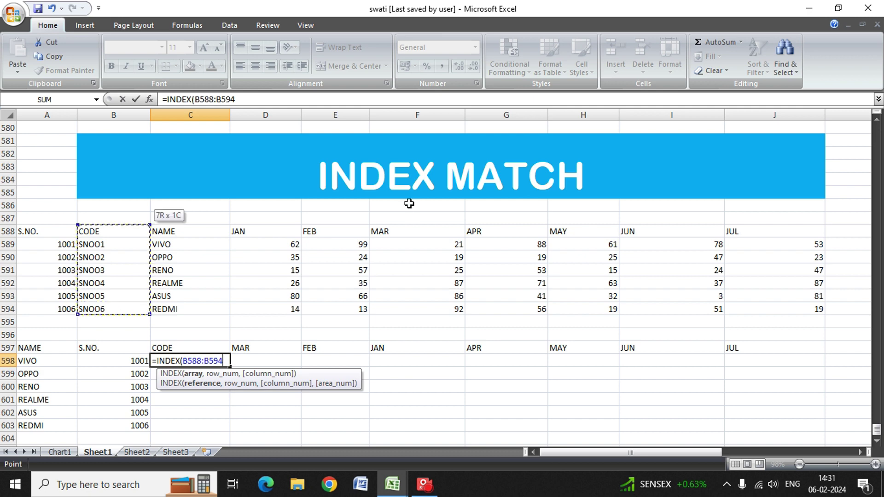
{"action": "key", "text": "F4"}
Add MATCH($B598,$A$588:$A$594,0) as the row argument to match VIVO's S.NO.
{"action": "type", "text": ","}
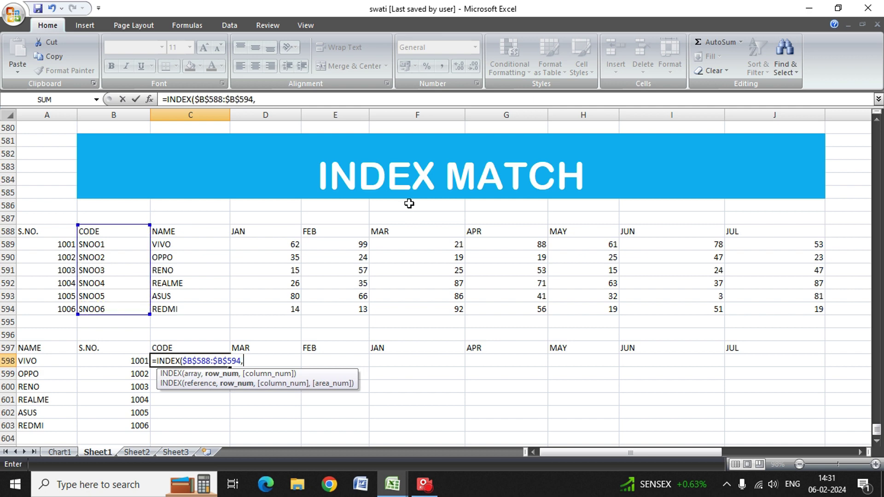
{"action": "type", "text": "ma"}
{"action": "key", "text": "Tab"}
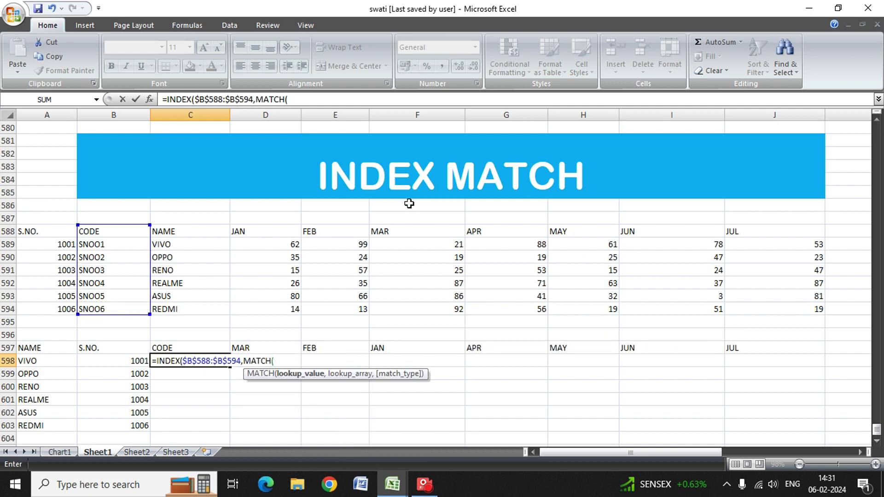
{"action": "key", "text": "Left"}
{"action": "key", "text": "Left"}
{"action": "key", "text": "Right"}
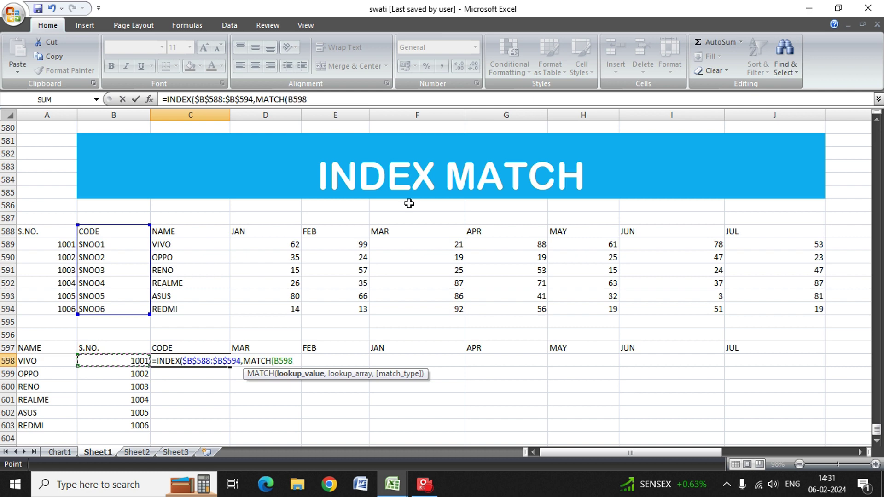
{"action": "key", "text": "F4"}
{"action": "key", "text": "F4"}
{"action": "key", "text": "F4"}
{"action": "type", "text": ","}
{"action": "key", "text": "Left"}
{"action": "key", "text": "Up"}
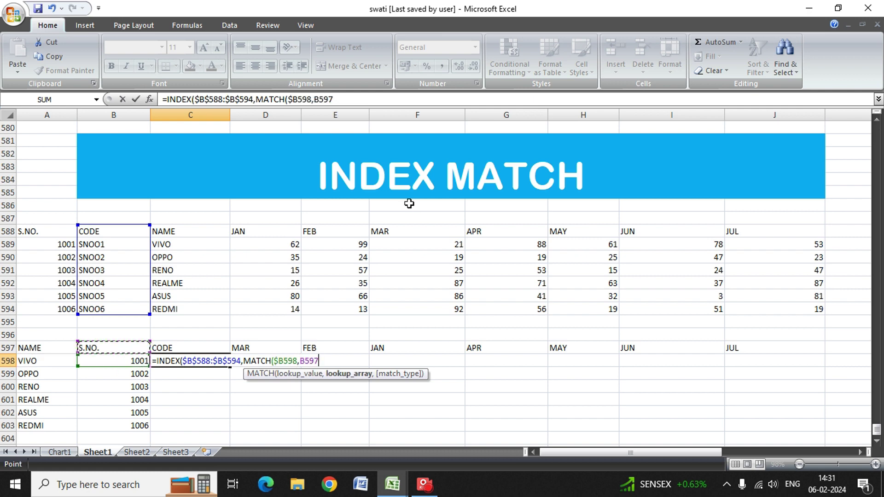
{"action": "key", "text": "Left"}
{"action": "key", "text": "Up"}
{"action": "key", "text": "Up"}
{"action": "key", "text": "Up"}
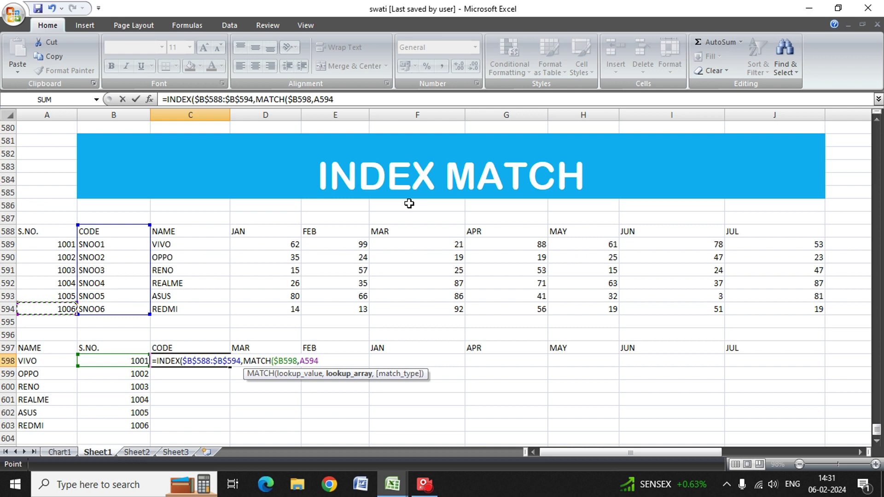
{"action": "key", "text": "ctrl+shift+Up"}
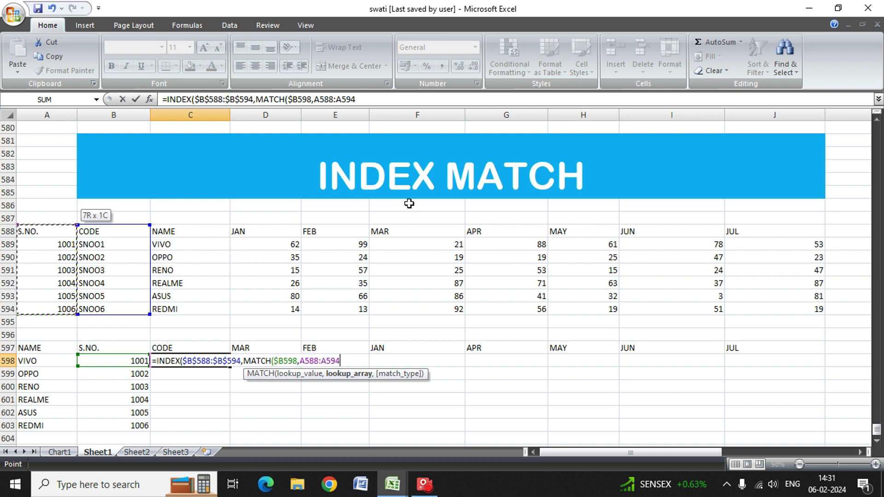
{"action": "key", "text": "F4"}
{"action": "type", "text": ","}
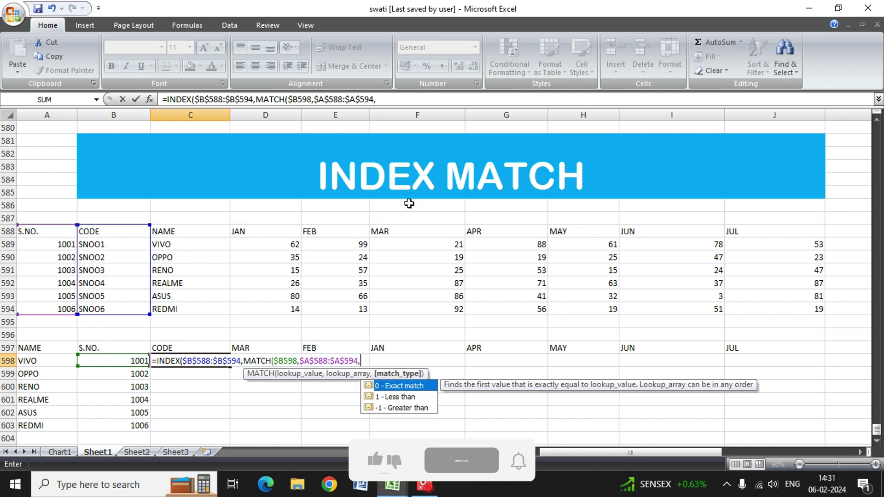
{"action": "type", "text": "0),"}
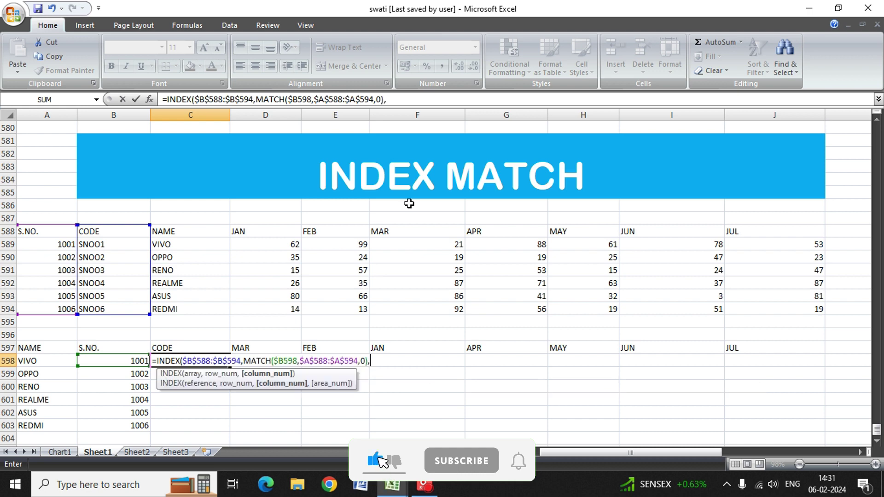
{"action": "type", "text": "0)"}
Fill C598's formula down C598:C603 so the CODE column shows SNOO1 to SNOO6.
{"action": "left_click_drag", "start_coordinate": [190, 361], "coordinate": [190, 437]}
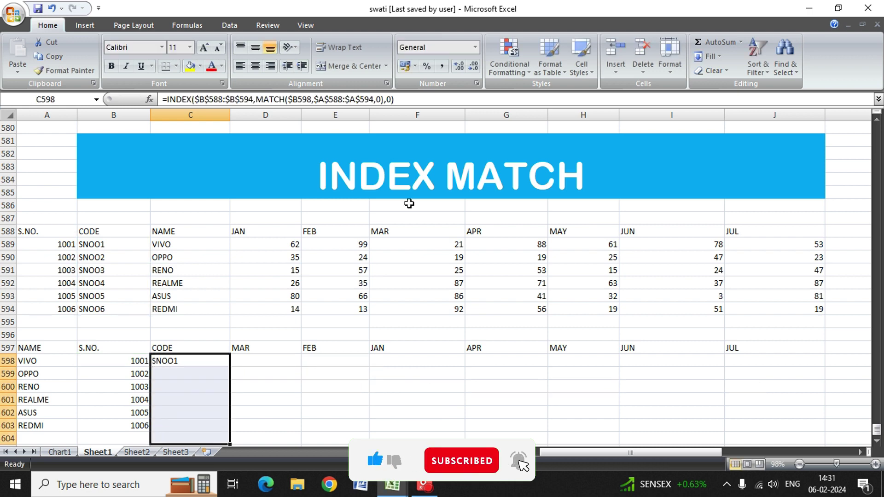
{"action": "key", "text": "shift+Up"}
{"action": "key", "text": "ctrl+d"}
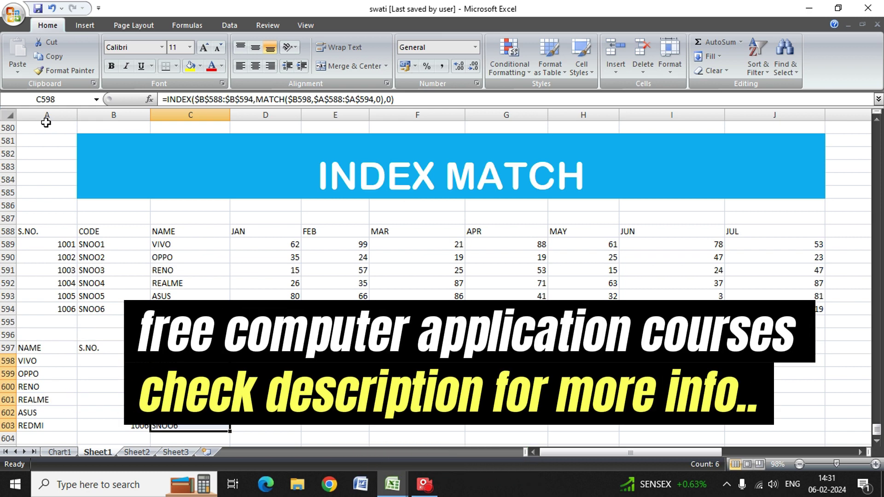
{"action": "key", "text": "Down"}
{"action": "key", "text": "Down"}
{"action": "key", "text": "Down"}
{"action": "key", "text": "Down"}
{"action": "key", "text": "Down"}
{"action": "key", "text": "Down"}
{"action": "key", "text": "Down"}
{"action": "key", "text": "Down"}
{"action": "key", "text": "Down"}
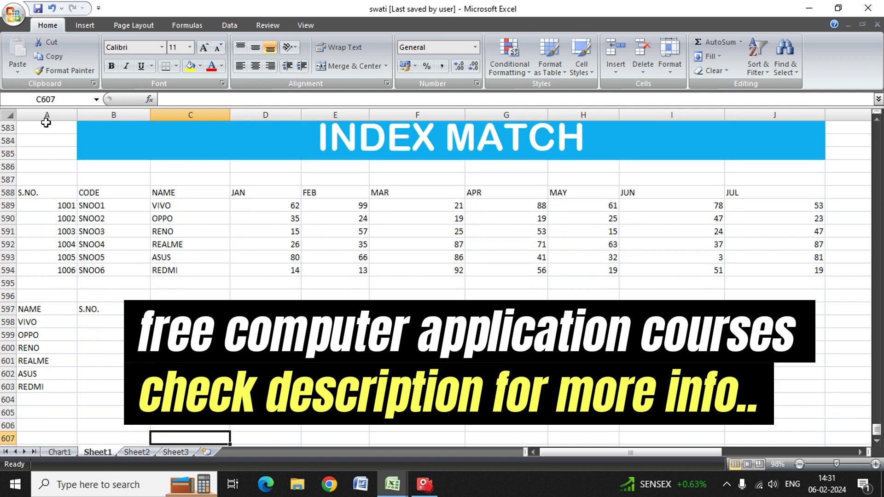
{"action": "key", "text": "Down"}
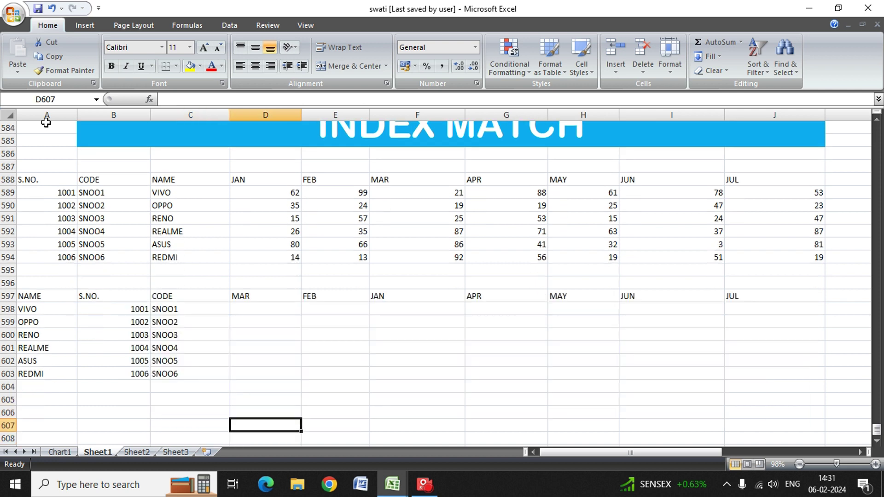
{"action": "key", "text": "Left"}
{"action": "key", "text": "Up"}
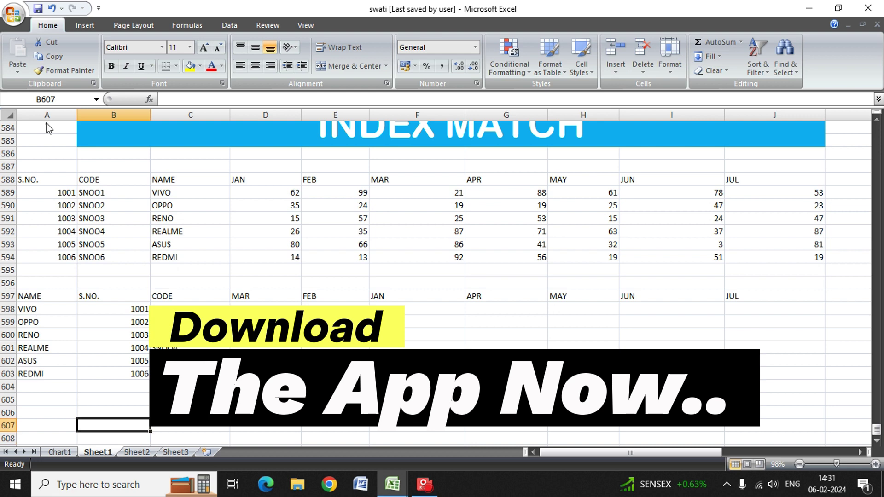